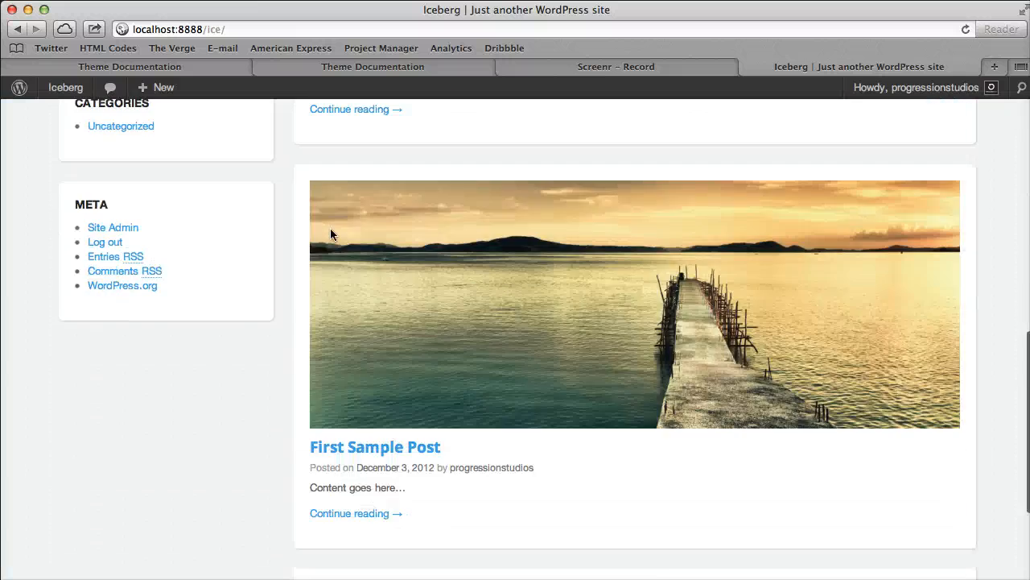
# Create a new page titled Homepage in the WordPress admin and publish it
pyautogui.scroll(15, 333, 234)
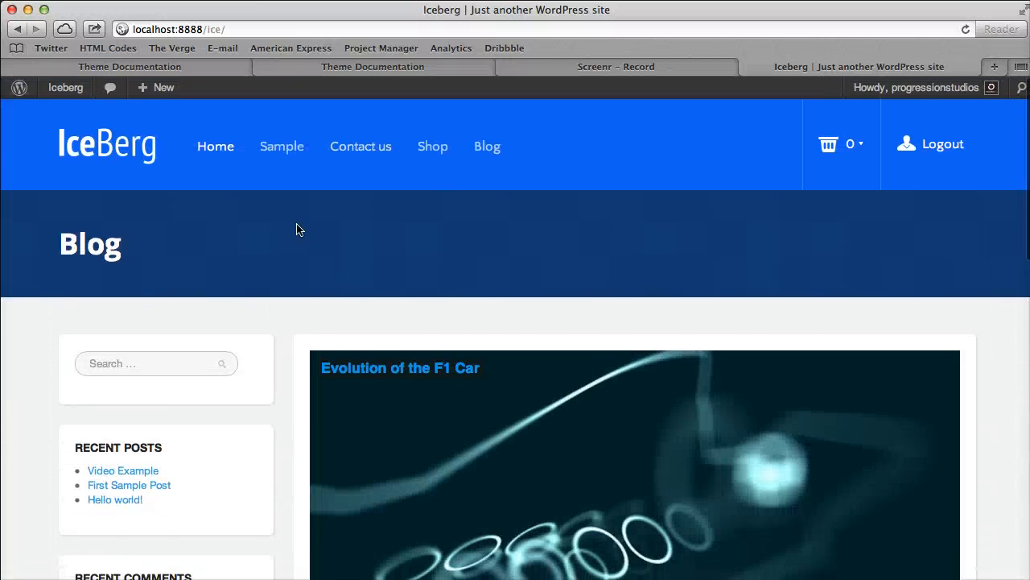
pyautogui.click(70, 91)
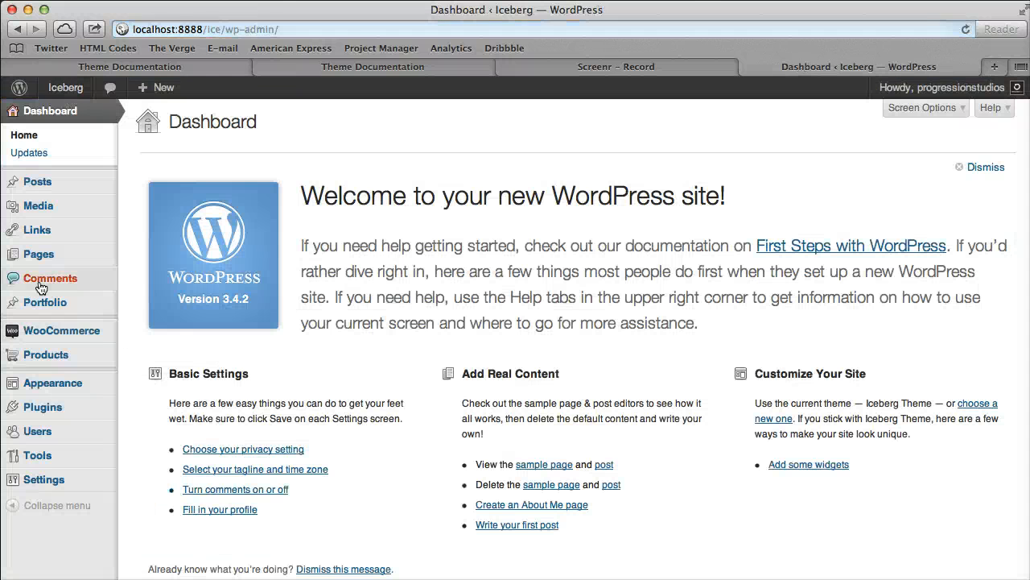
pyautogui.click(87, 256)
pyautogui.click(86, 254)
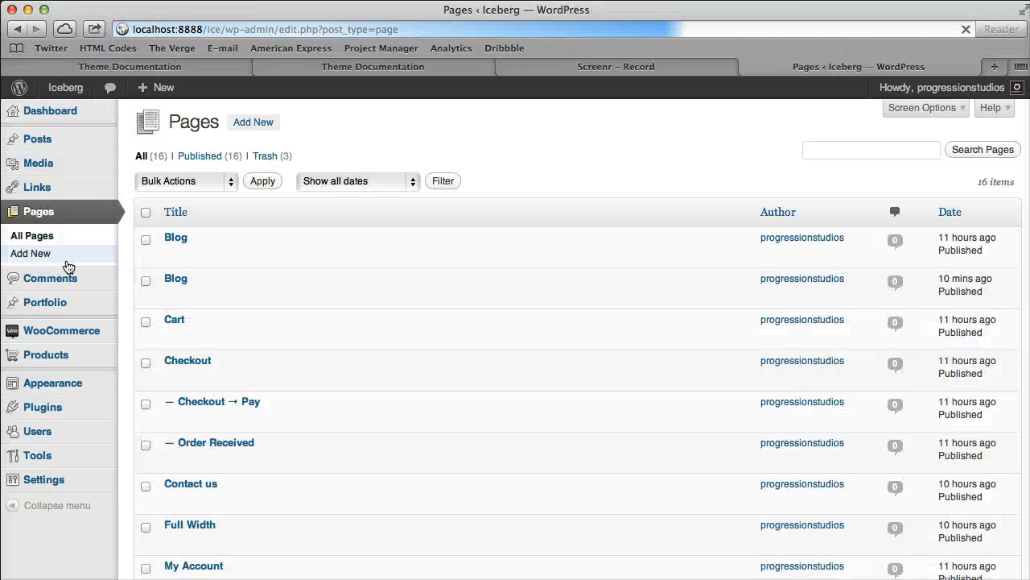
pyautogui.write('h')
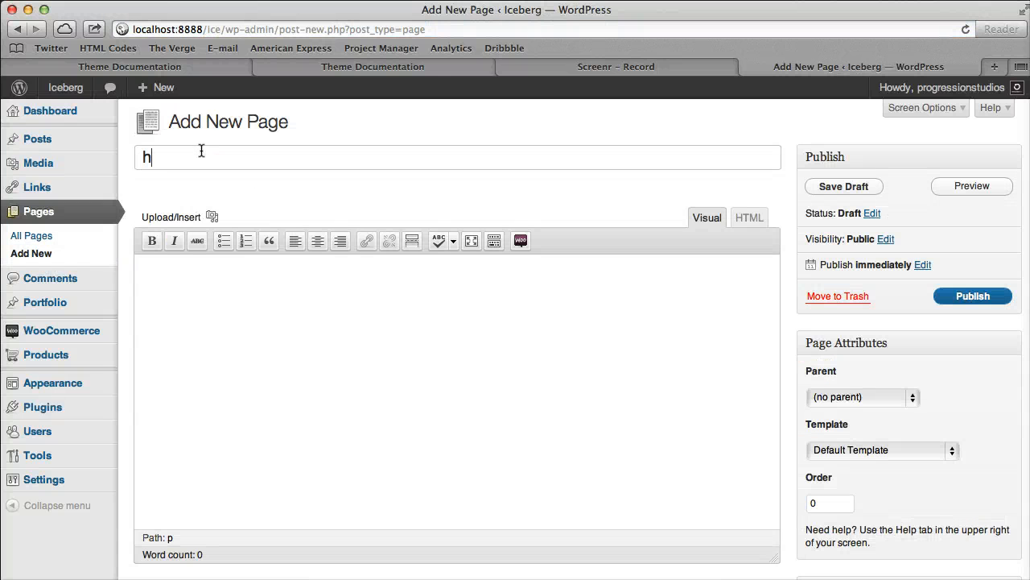
pyautogui.write('omepage')
pyautogui.click(977, 301)
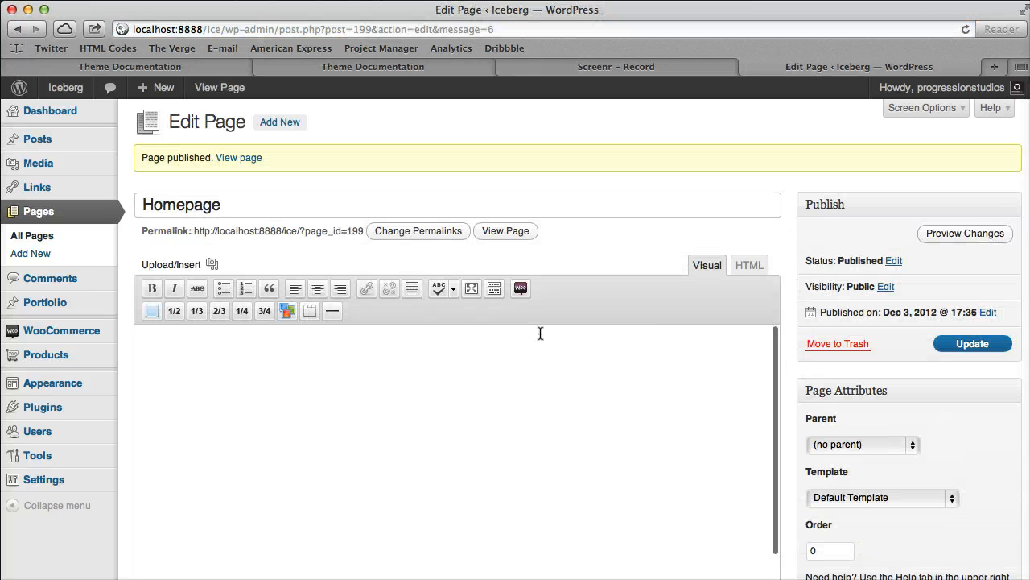
pyautogui.scroll(-5, 532, 333)
pyautogui.click(848, 345)
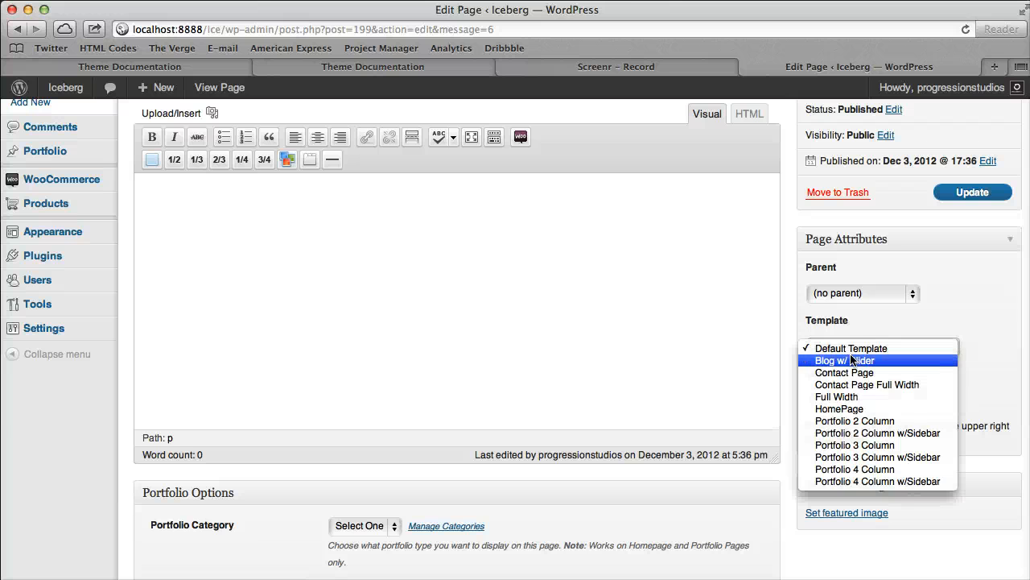
pyautogui.click(624, 312)
pyautogui.scroll(5, 660, 314)
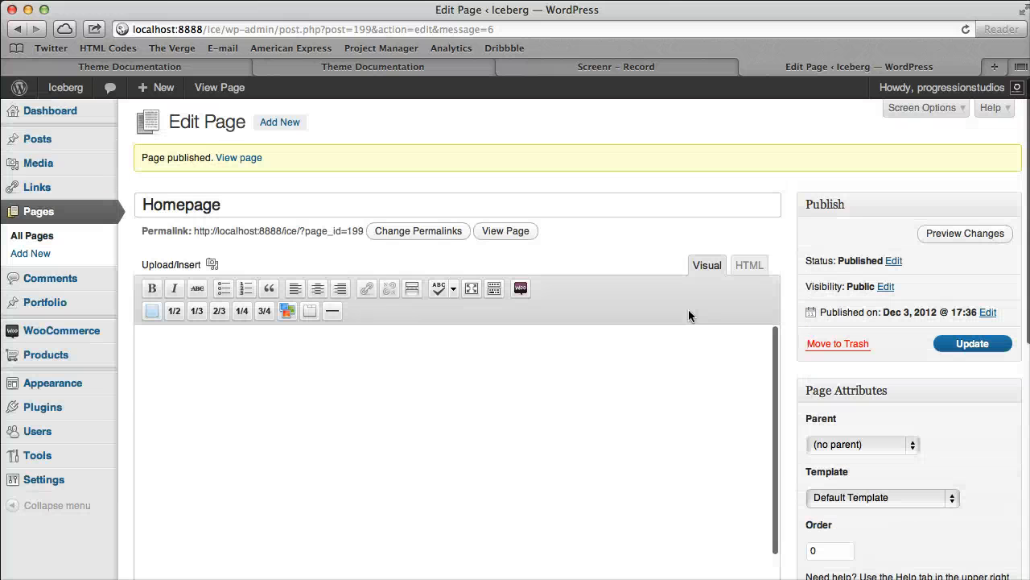
# Set the static front page to Homepage in the Reading settings and save the changes
pyautogui.click(76, 487)
pyautogui.click(71, 496)
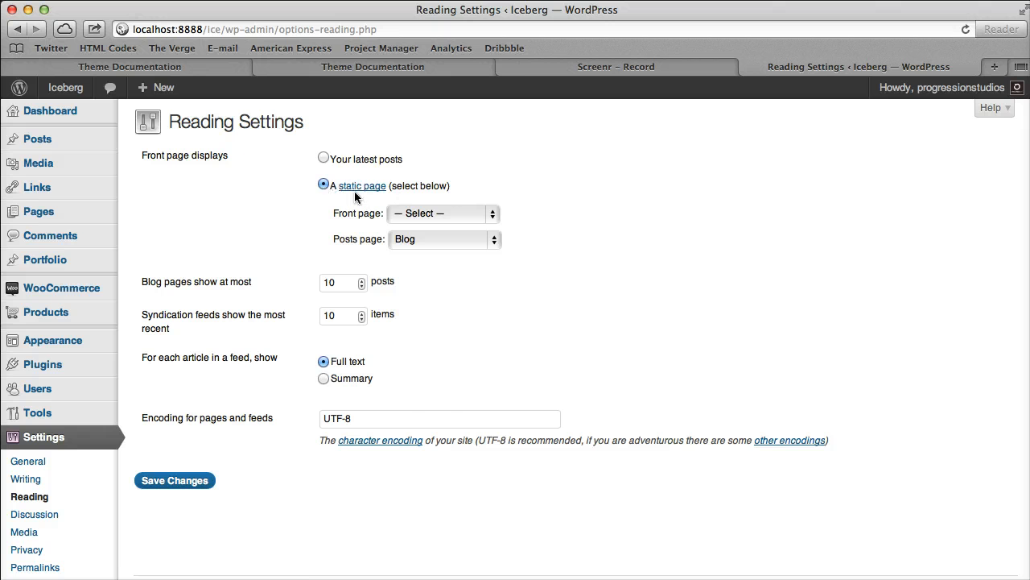
pyautogui.moveTo(333, 213); pyautogui.dragTo(385, 214)
pyautogui.click(439, 213)
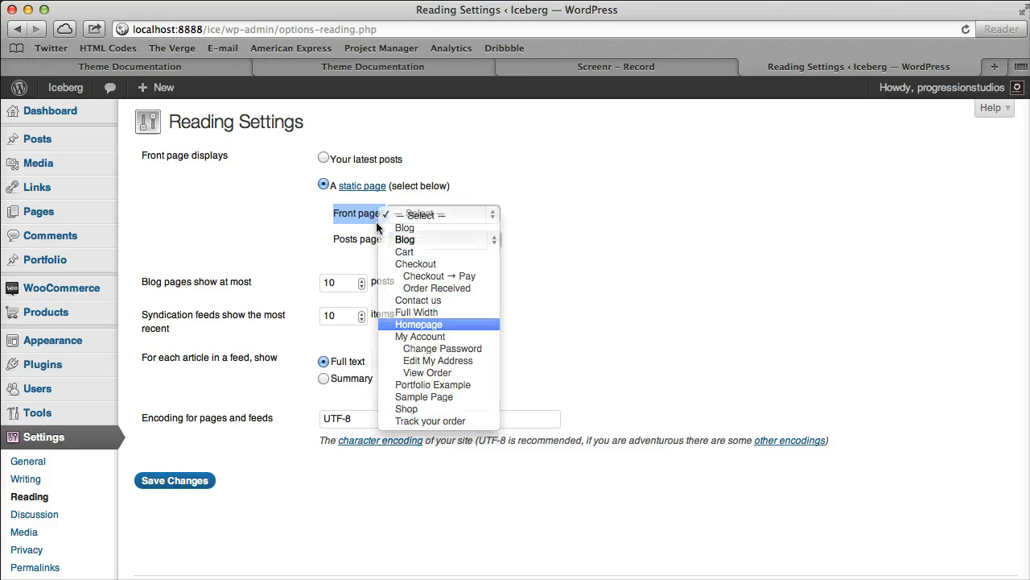
pyautogui.click(445, 325)
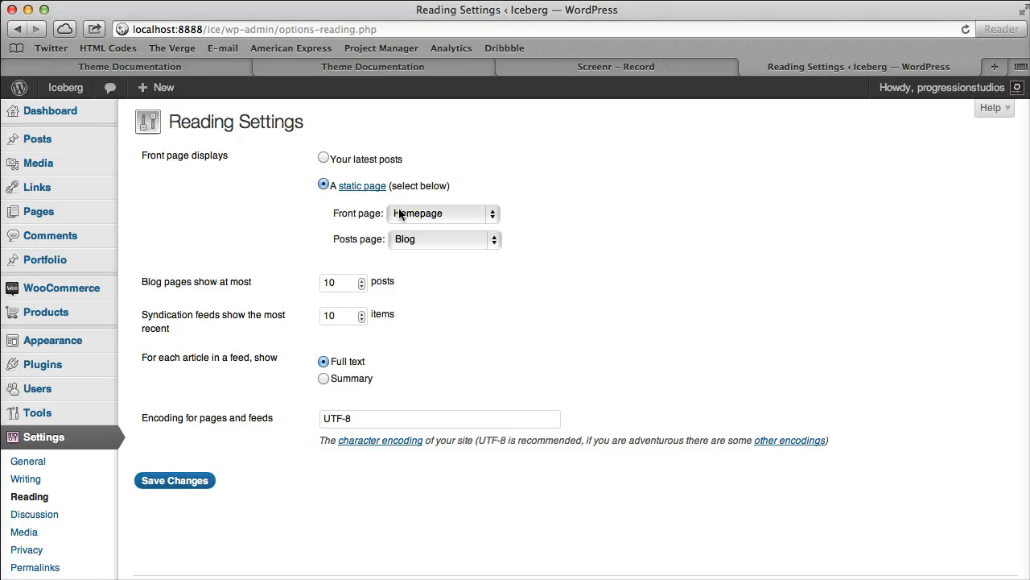
pyautogui.click(166, 486)
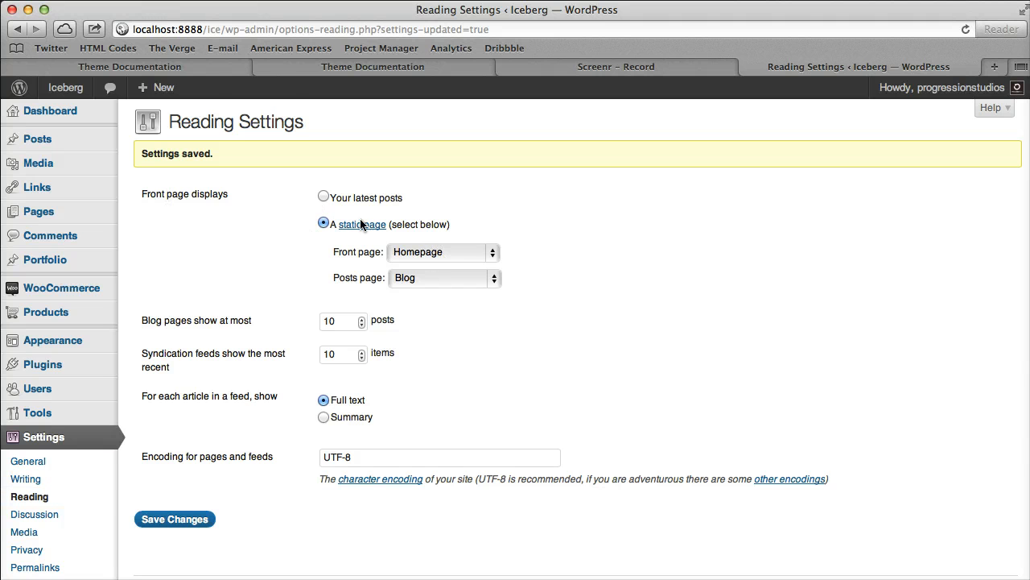
# Open the Iceberg site in a new browser tab to check its front page
pyautogui.rightClick(79, 87)
pyautogui.click(137, 106)
pyautogui.click(831, 71)
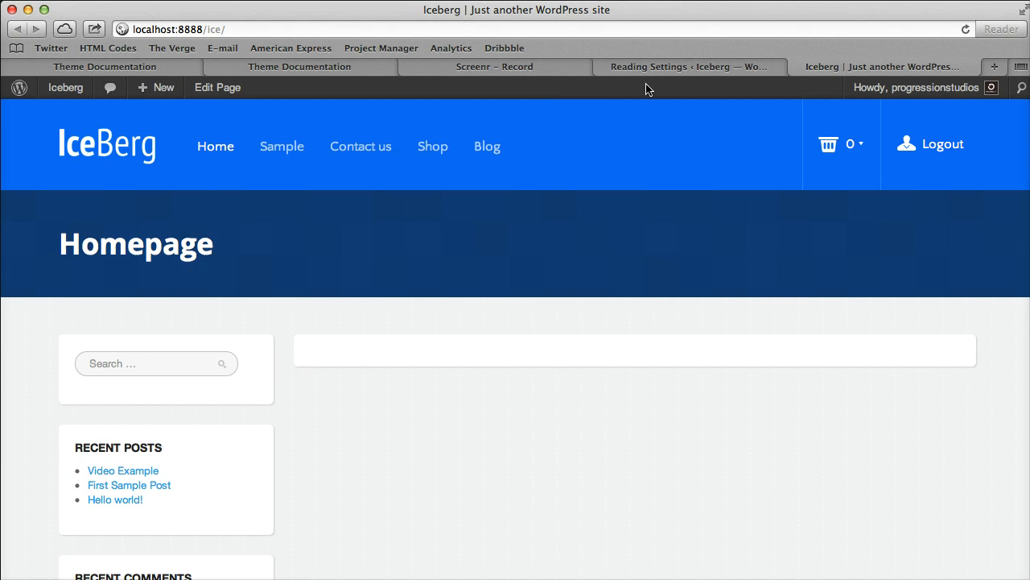
# Return to the WordPress admin and open the Homepage page for editing
pyautogui.click(661, 68)
pyautogui.click(39, 211)
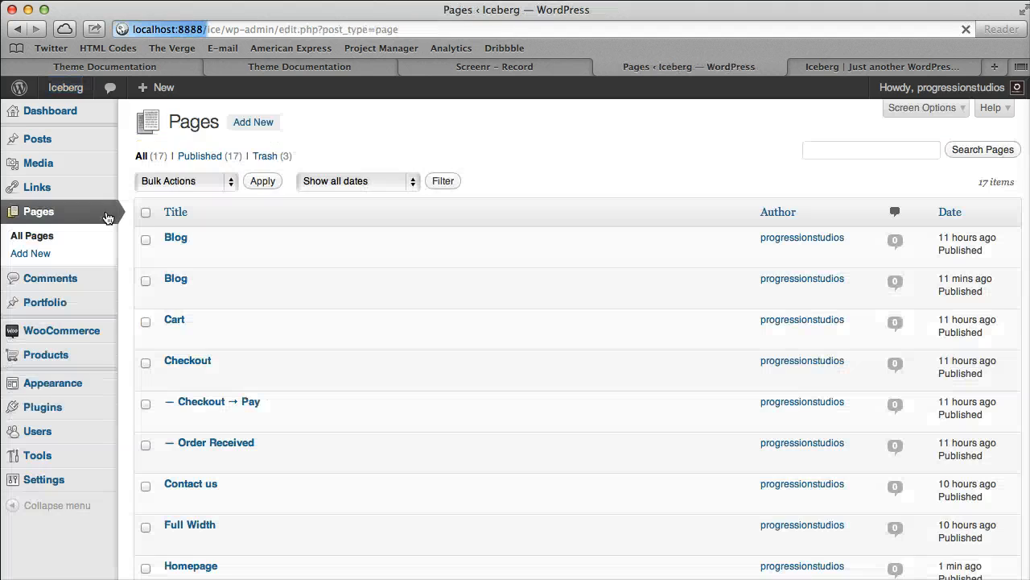
pyautogui.scroll(-4, 181, 332)
pyautogui.scroll(-2, 185, 330)
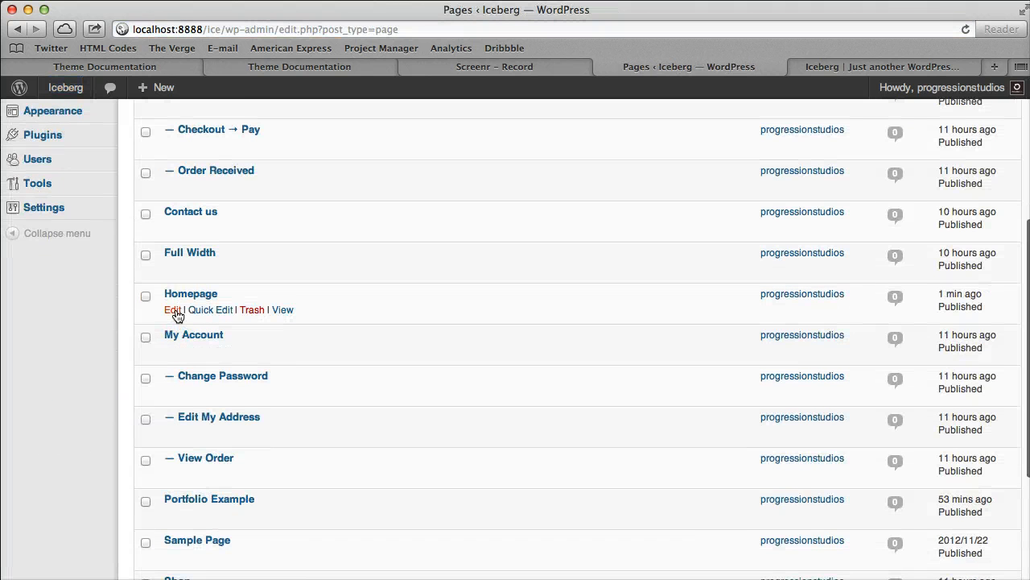
pyautogui.click(170, 310)
pyautogui.click(558, 332)
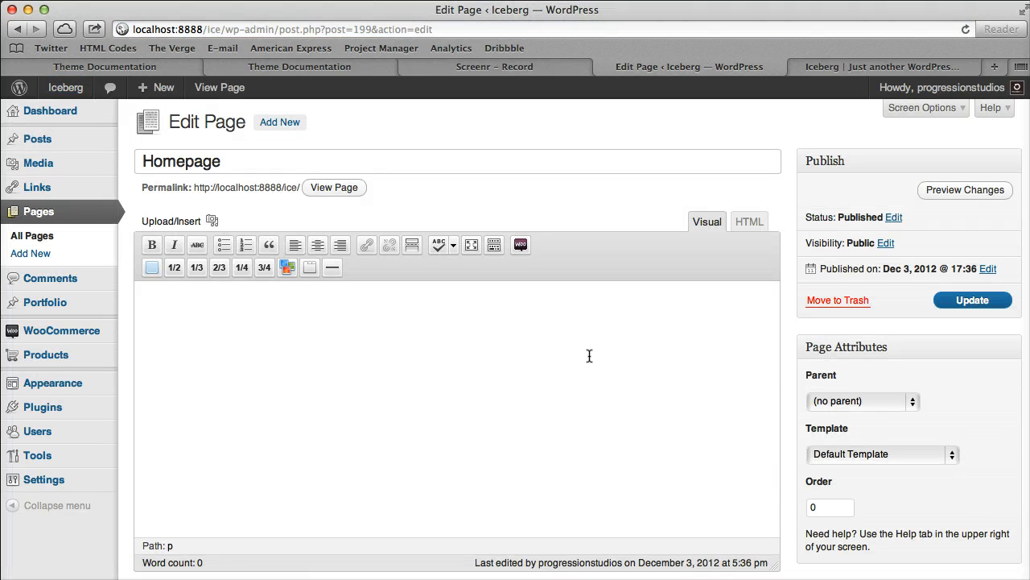
# Assign the HomePage template to the Homepage page, update it, and check the reloaded front page
pyautogui.scroll(-3, 783, 359)
pyautogui.click(841, 345)
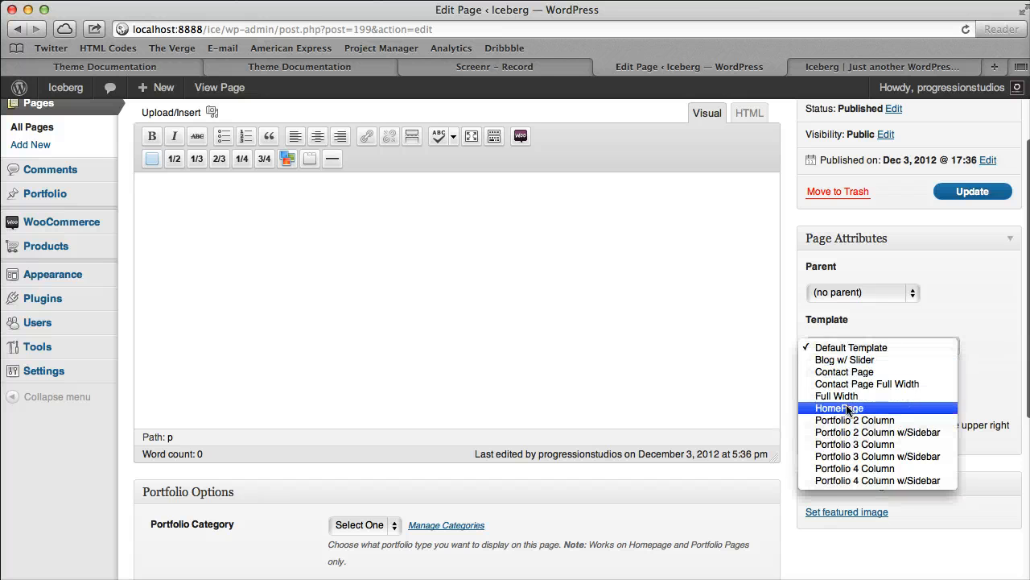
pyautogui.click(837, 408)
pyautogui.click(973, 191)
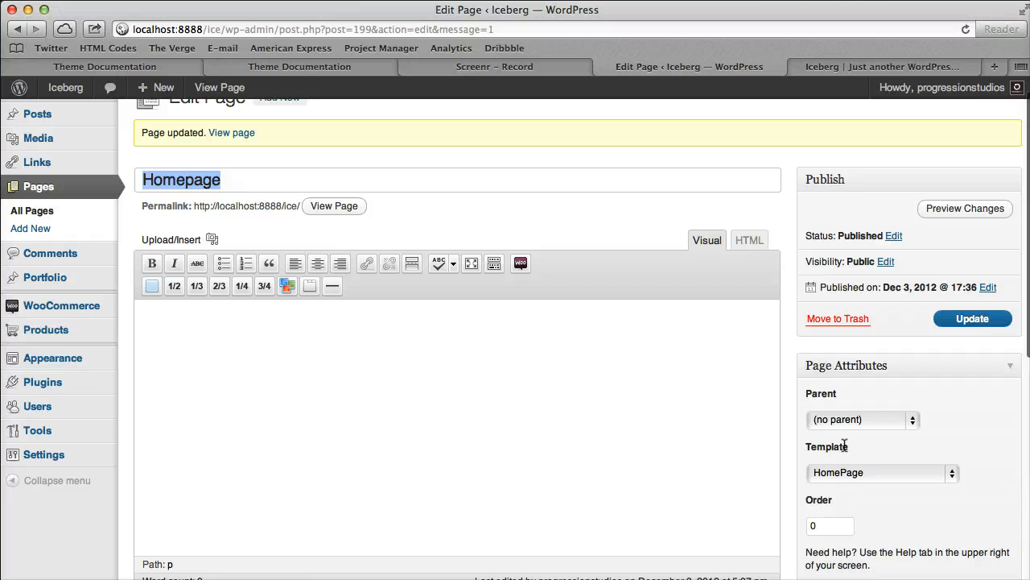
pyautogui.click(836, 473)
pyautogui.click(838, 473)
pyautogui.click(943, 323)
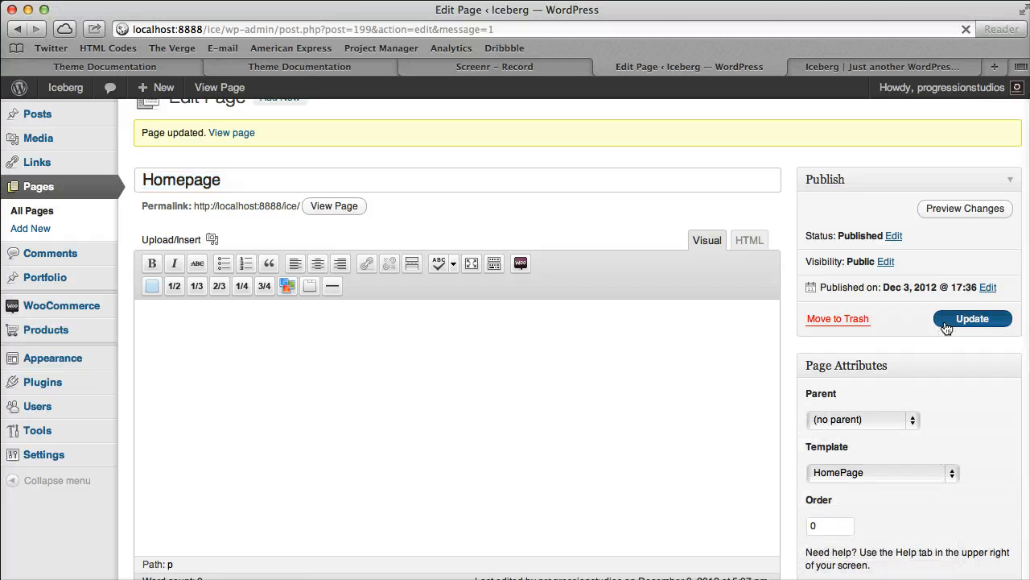
pyautogui.click(853, 66)
pyautogui.click(966, 29)
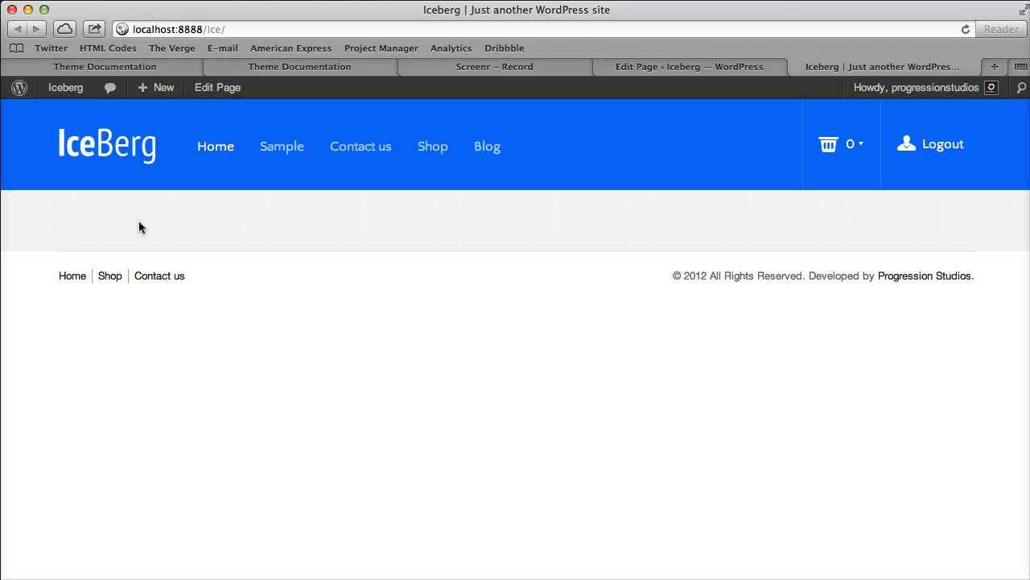
# Add the body text "Content in here..." to the Homepage page, update it, and check the reloaded front page
pyautogui.click(691, 69)
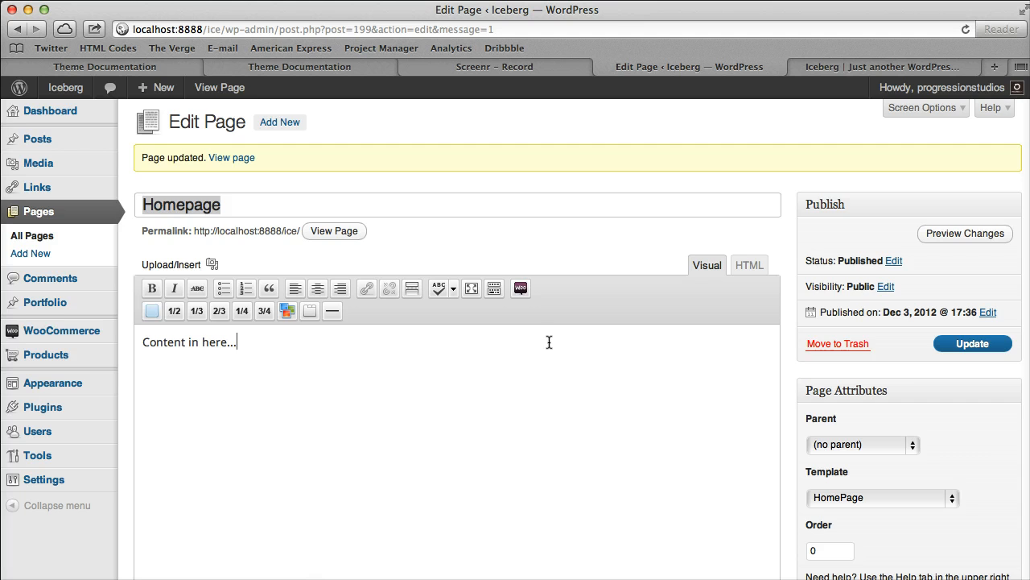
pyautogui.scroll(-5, 260, 231)
pyautogui.scroll(5, 260, 230)
pyautogui.click(972, 343)
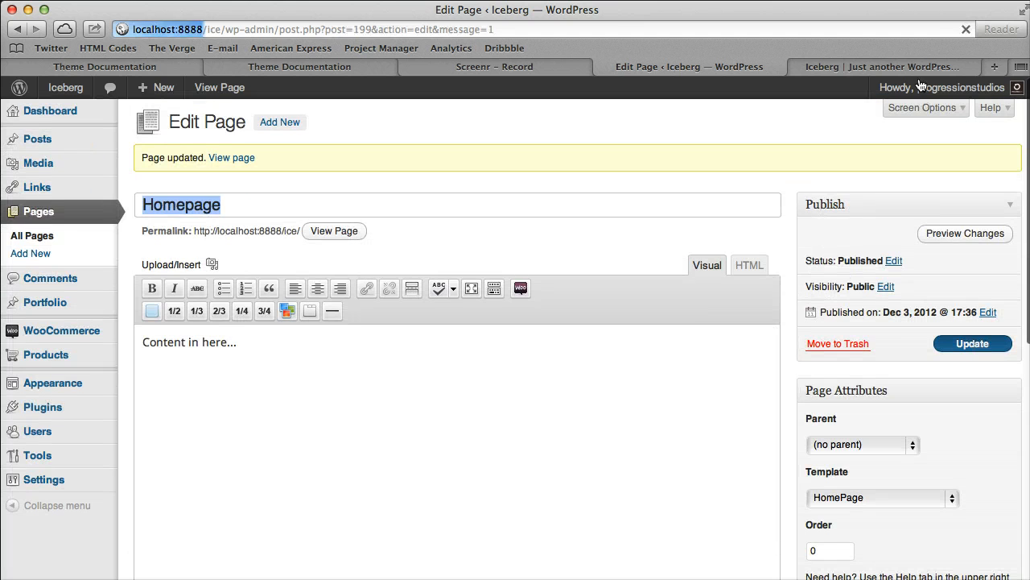
pyautogui.click(938, 67)
pyautogui.click(966, 29)
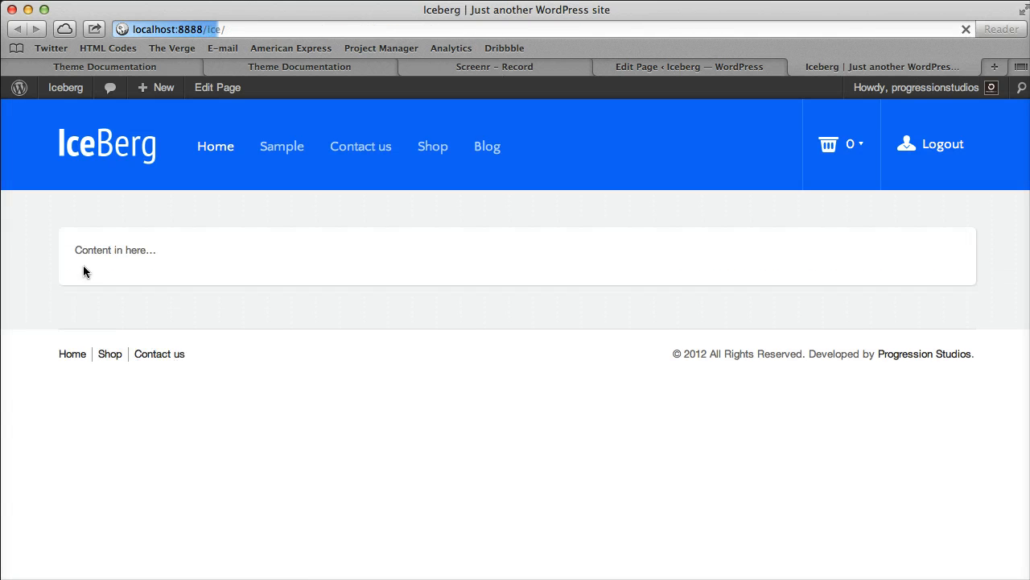
# Remove the body text from the Homepage page, update it, and reload the front page
pyautogui.click(683, 66)
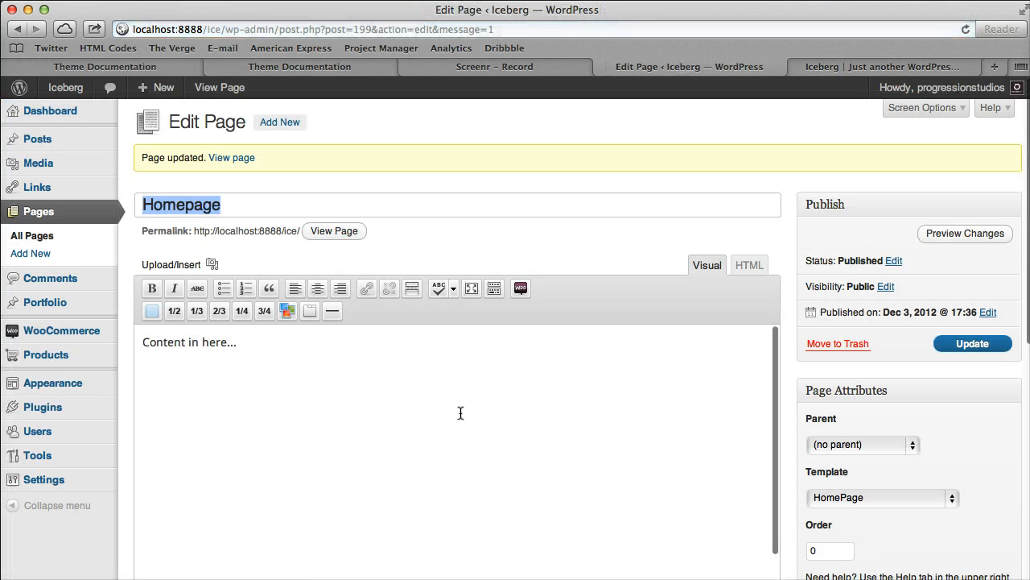
pyautogui.moveTo(94, 341)
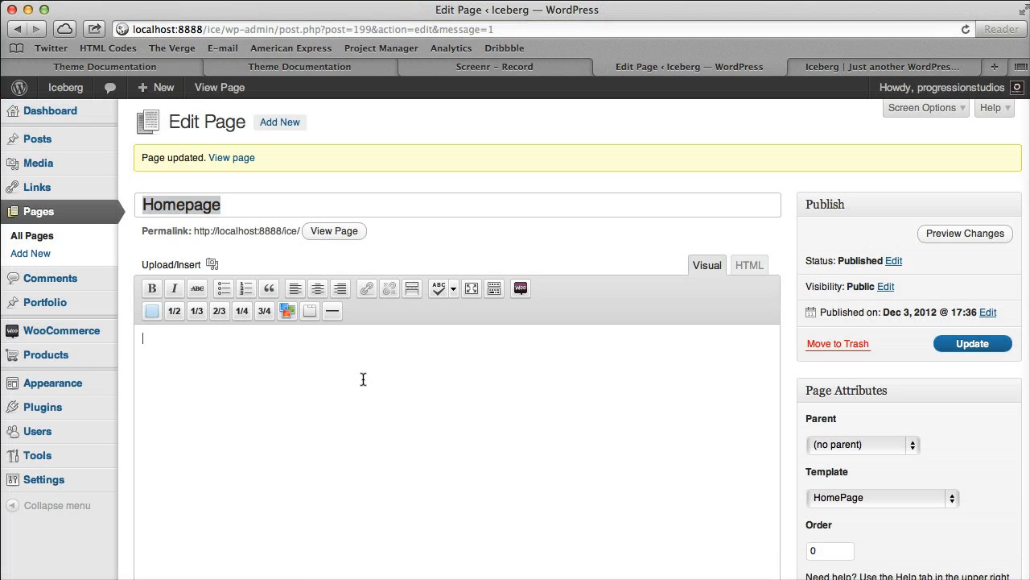
pyautogui.click(935, 69)
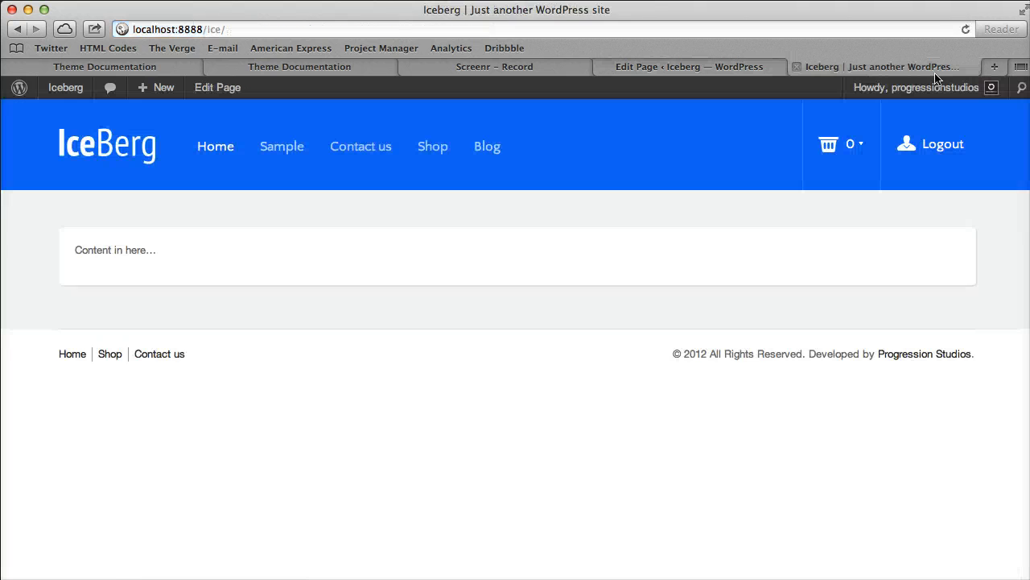
pyautogui.click(966, 29)
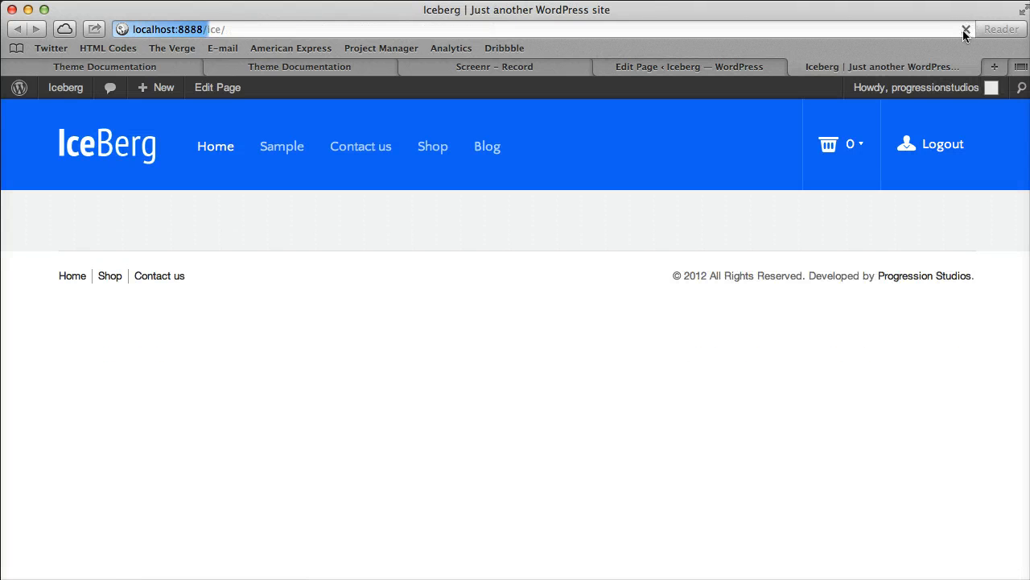
# Return to the WordPress admin and open the theme's widget management
pyautogui.click(722, 69)
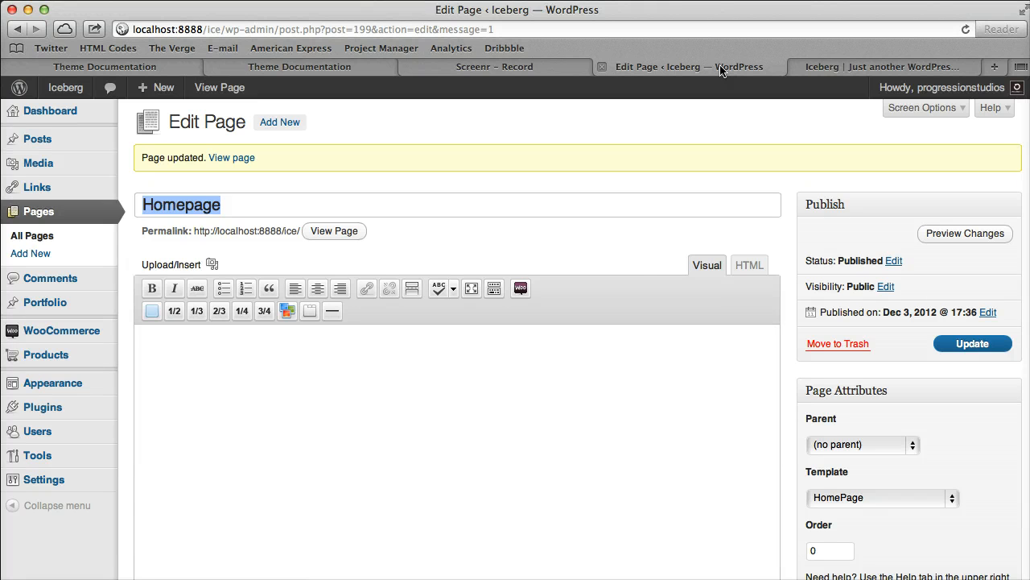
pyautogui.scroll(-5, 640, 278)
pyautogui.scroll(5, 640, 279)
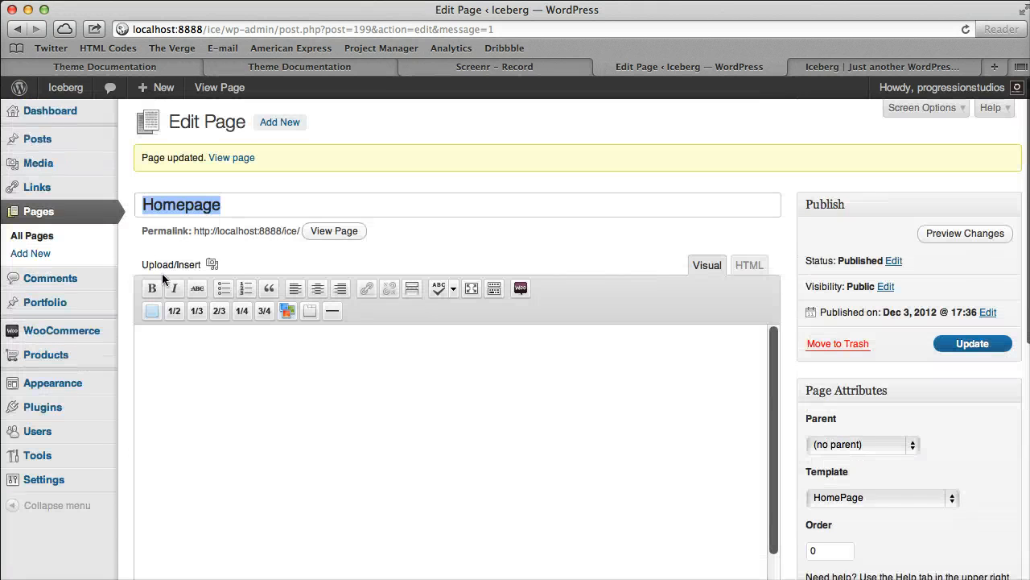
pyautogui.scroll(-1, 144, 316)
pyautogui.click(80, 380)
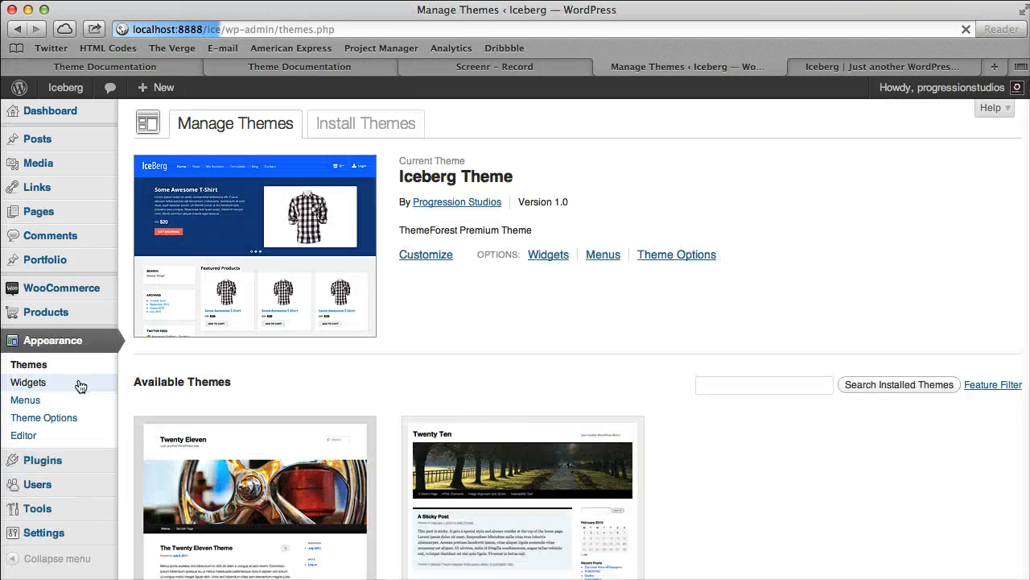
pyautogui.click(80, 384)
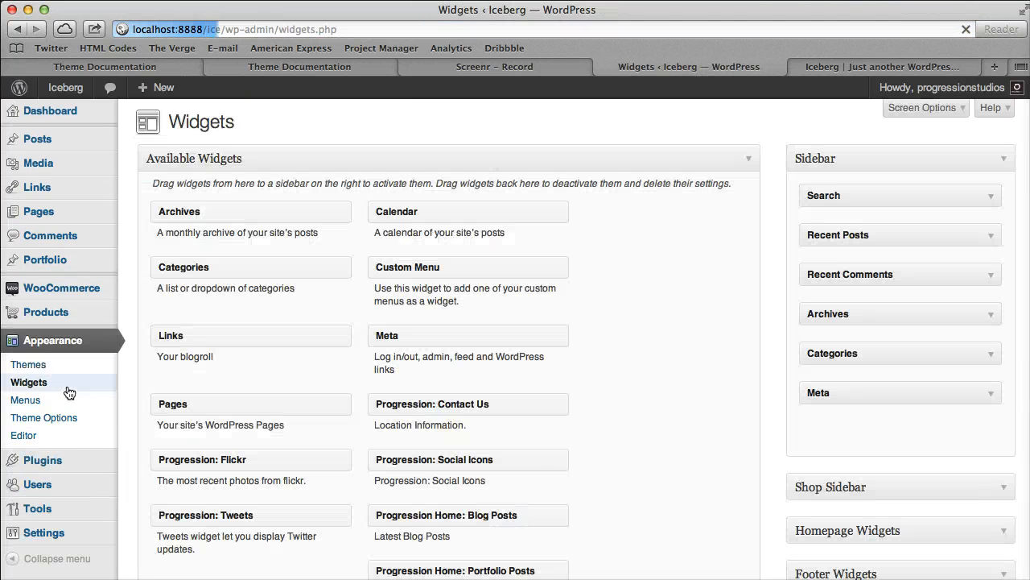
# Add the Progression Home: Shop Products widget to the Homepage Widgets area
pyautogui.scroll(-5, 596, 328)
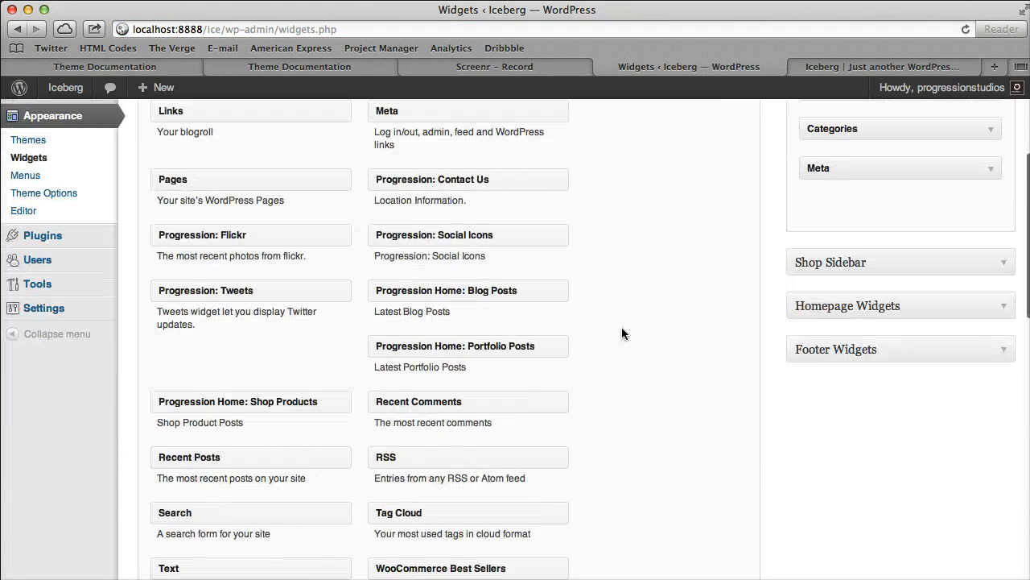
pyautogui.click(1004, 305)
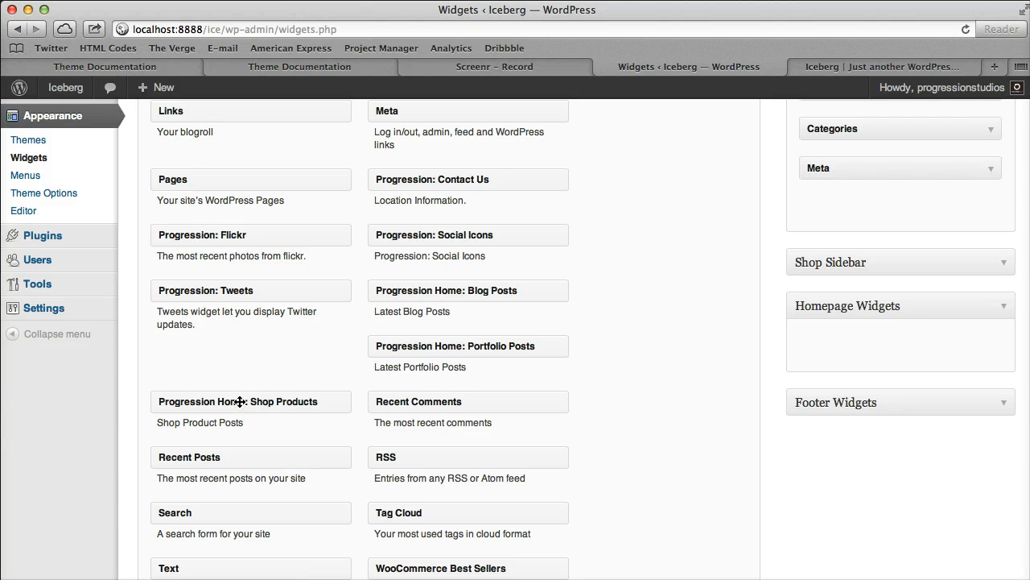
pyautogui.moveTo(233, 401); pyautogui.dragTo(813, 344)
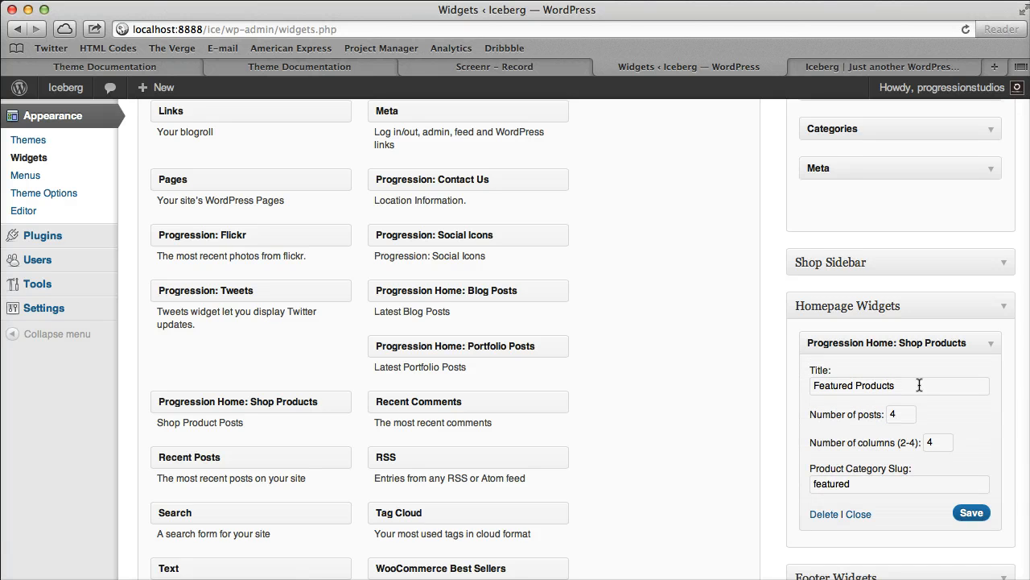
# Review the Shop Products widget and save it with title Featured Products, 4 posts, 4 columns and category slug featured
pyautogui.moveTo(919, 385); pyautogui.dragTo(709, 378)
pyautogui.moveTo(893, 412); pyautogui.dragTo(843, 416)
pyautogui.moveTo(951, 443); pyautogui.dragTo(854, 445)
pyautogui.moveTo(885, 483); pyautogui.dragTo(809, 488)
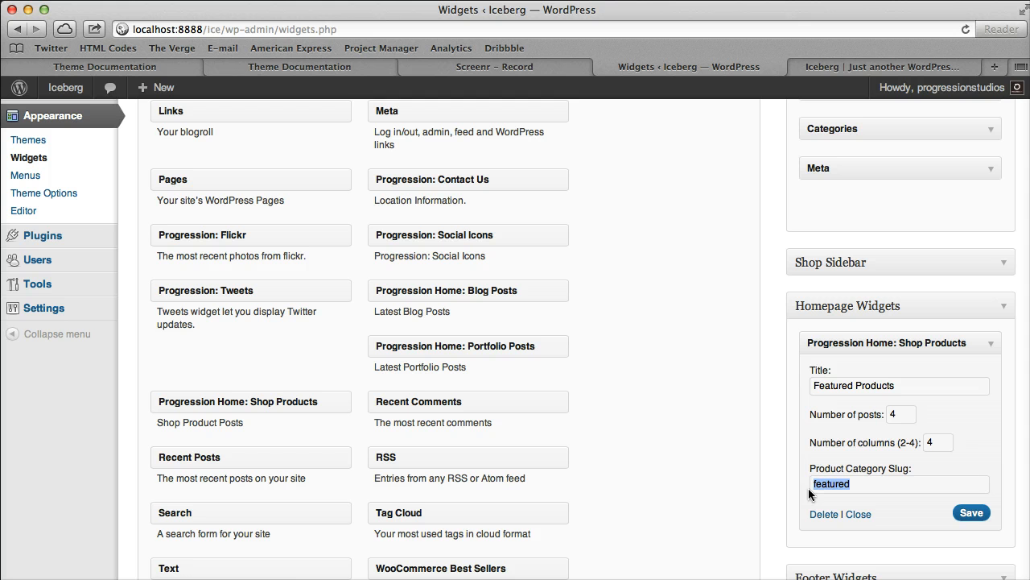
pyautogui.click(978, 513)
# Open the shop's product categories list to look up the available category slugs
pyautogui.scroll(5, 917, 477)
pyautogui.moveTo(86, 275)
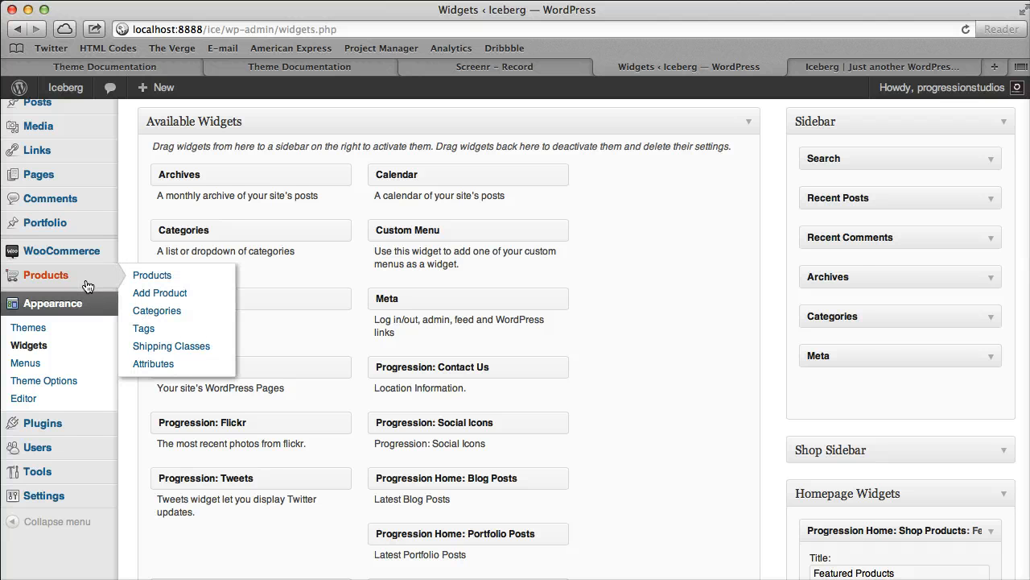
pyautogui.click(87, 286)
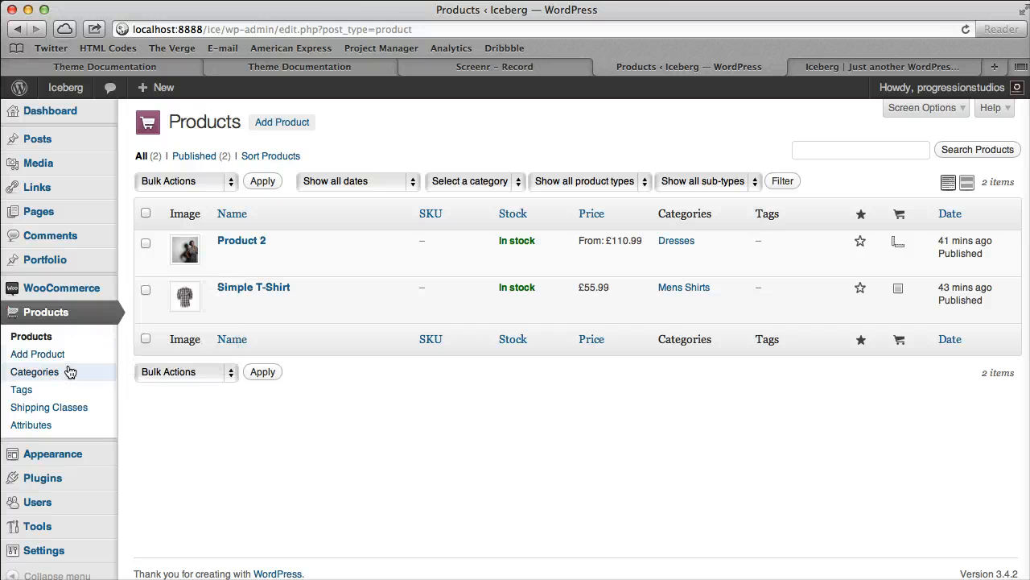
pyautogui.click(68, 372)
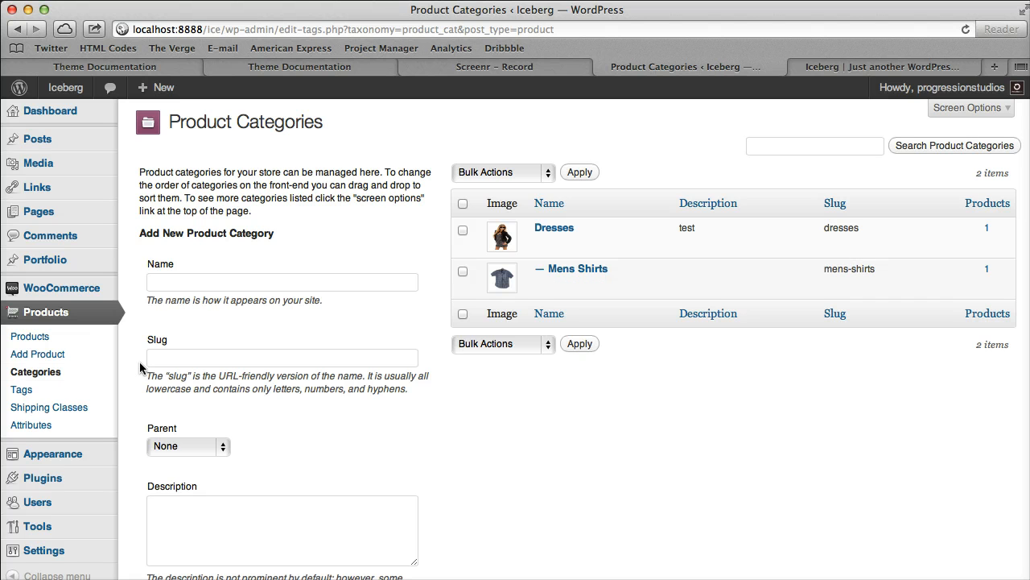
# Set the Shop Products homepage widget's product category slug to dresses, save the widget, and reload the front page
pyautogui.moveTo(69, 454)
pyautogui.click(146, 475)
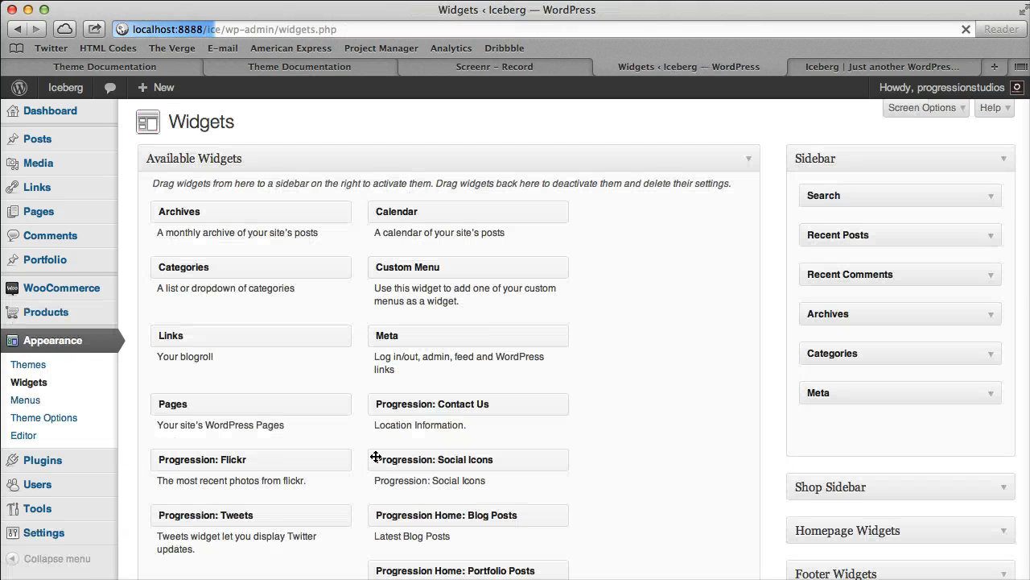
pyautogui.scroll(-3, 916, 427)
pyautogui.click(996, 384)
pyautogui.scroll(-1, 997, 390)
pyautogui.scroll(-1, 997, 391)
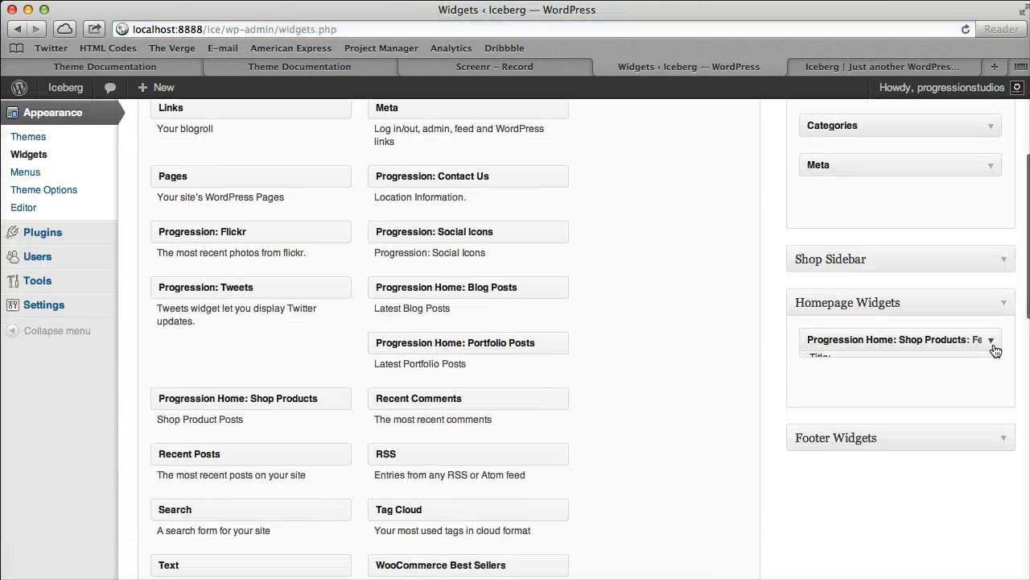
pyautogui.click(995, 349)
pyautogui.moveTo(860, 468); pyautogui.dragTo(787, 468)
pyautogui.write('dress')
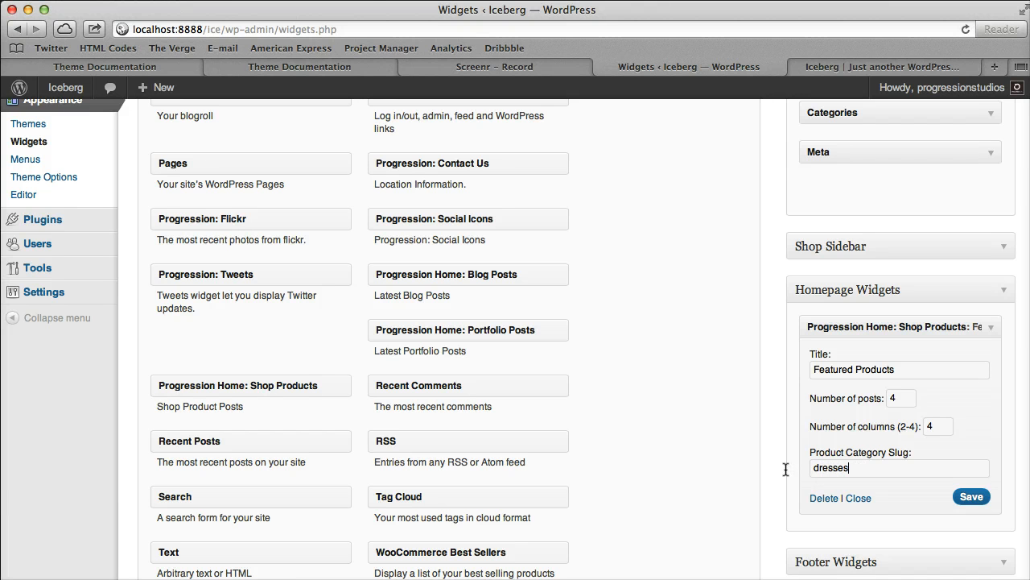
pyautogui.write('es')
pyautogui.click(974, 497)
pyautogui.click(885, 66)
pyautogui.click(966, 29)
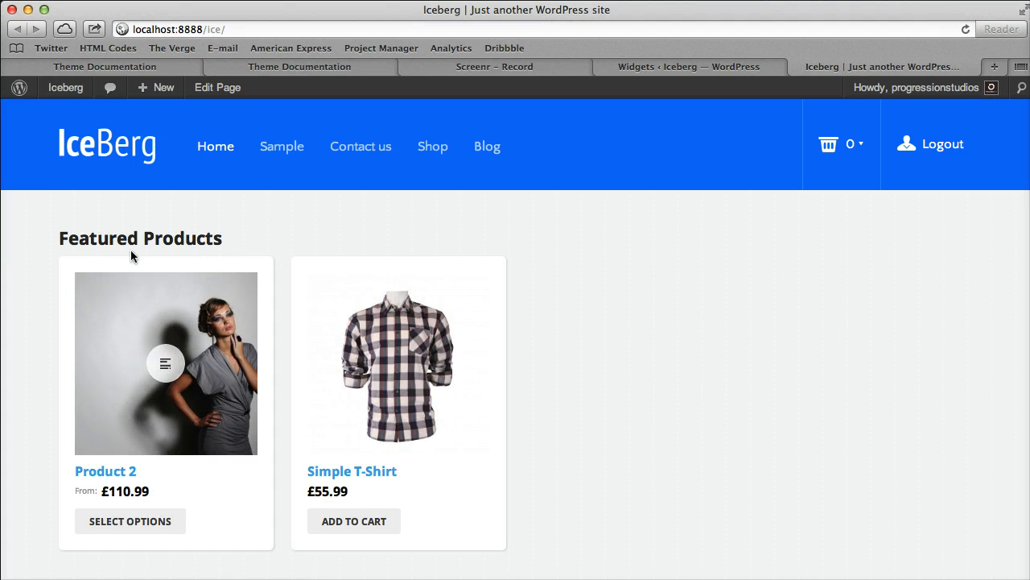
# Set the Mens Shirts product category's parent to None, update the category, and reload the front page
pyautogui.click(709, 71)
pyautogui.scroll(3, 69, 223)
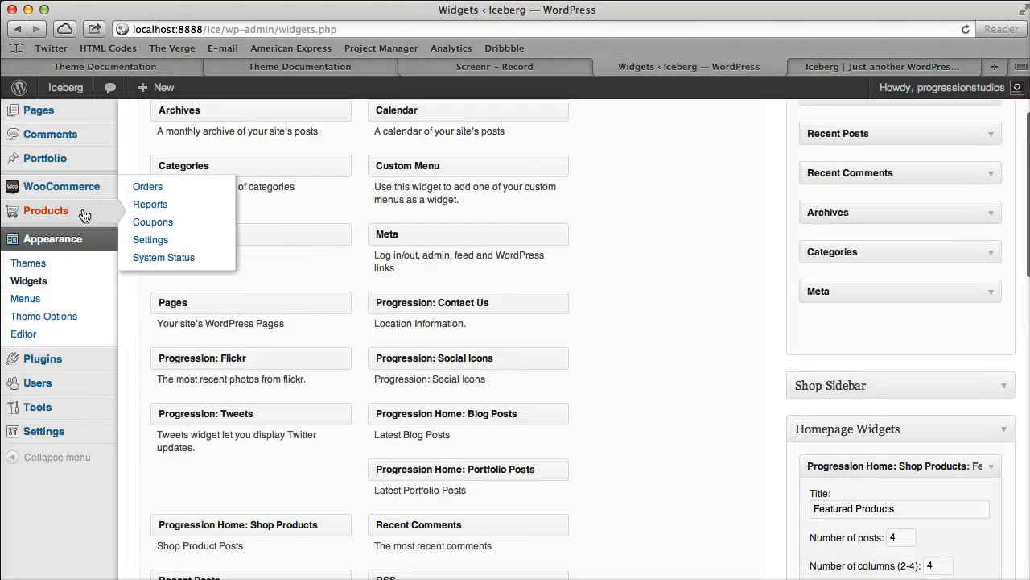
pyautogui.click(84, 214)
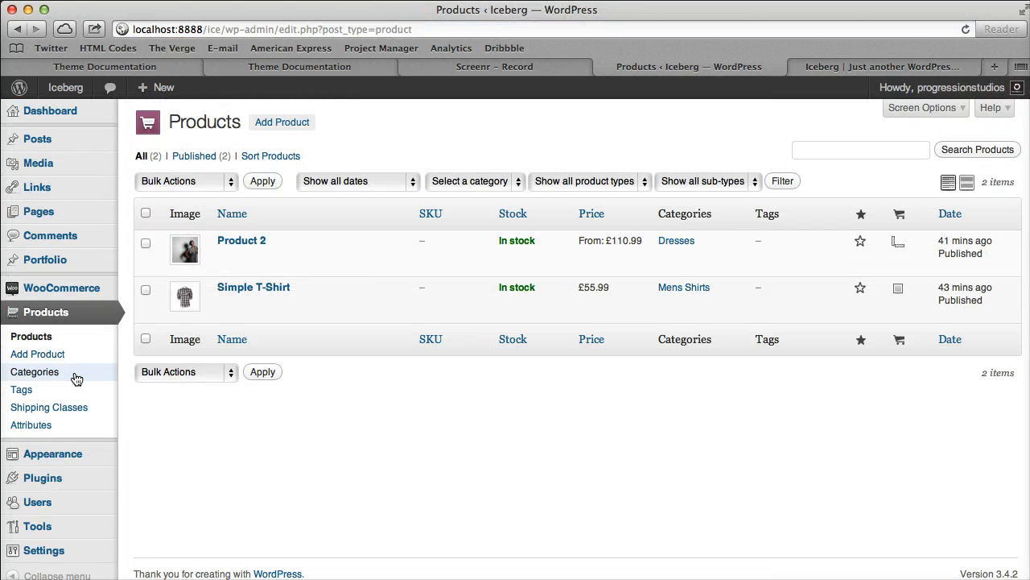
pyautogui.click(74, 374)
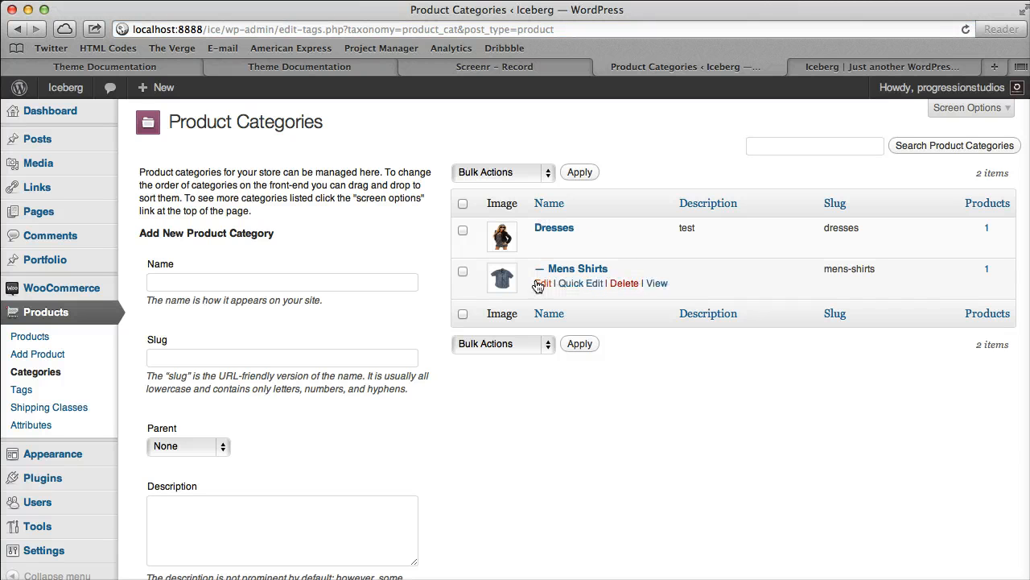
pyautogui.click(544, 284)
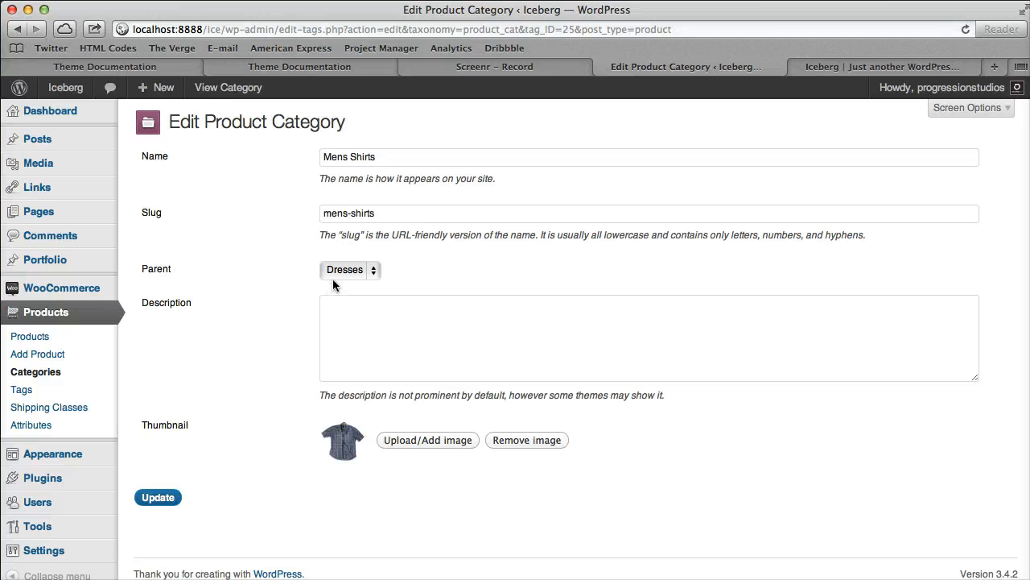
pyautogui.click(334, 277)
pyautogui.click(340, 259)
pyautogui.click(157, 498)
pyautogui.click(884, 66)
pyautogui.click(965, 29)
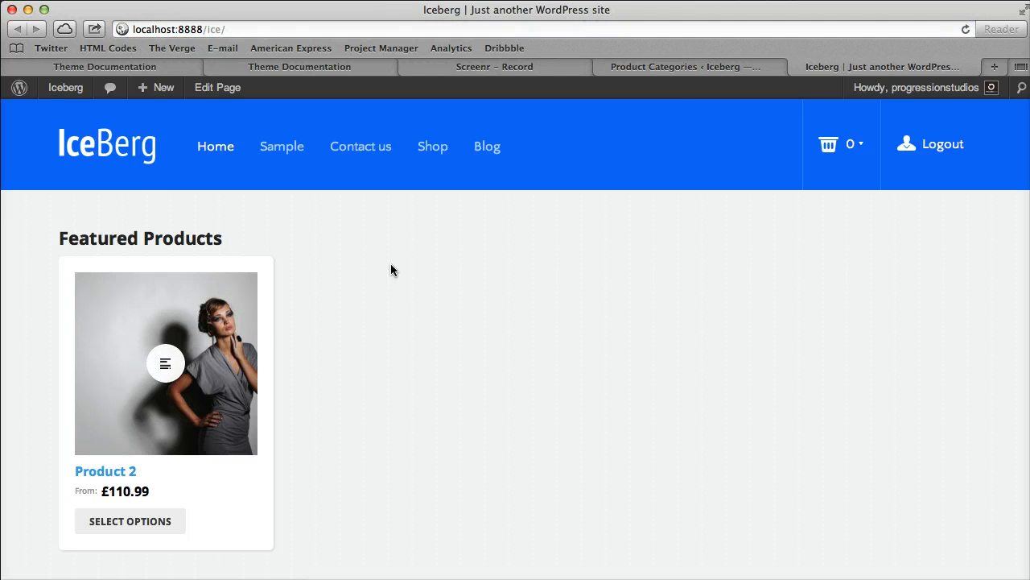
pyautogui.click(682, 68)
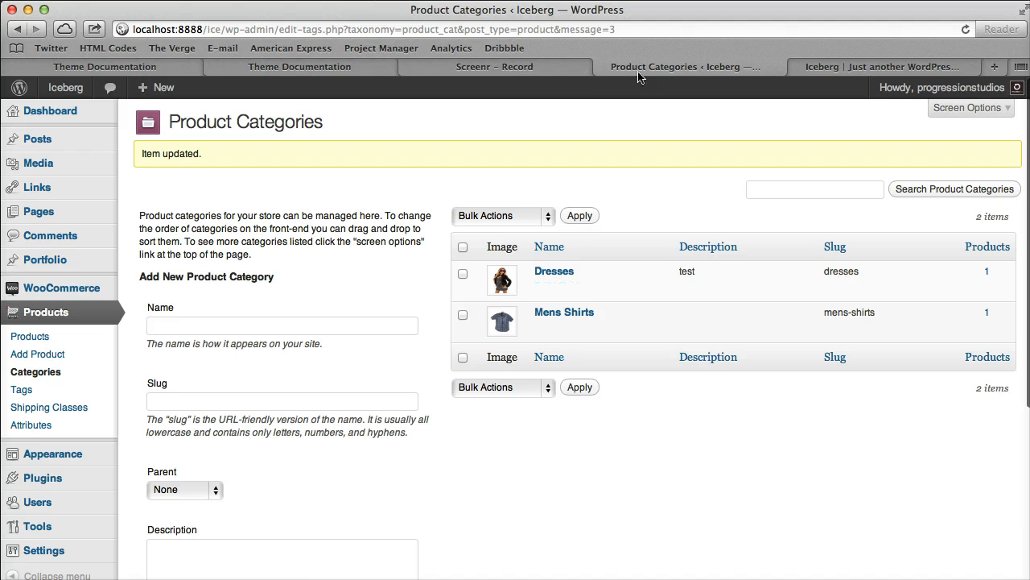
pyautogui.click(594, 29)
pyautogui.write('mens-shirts')
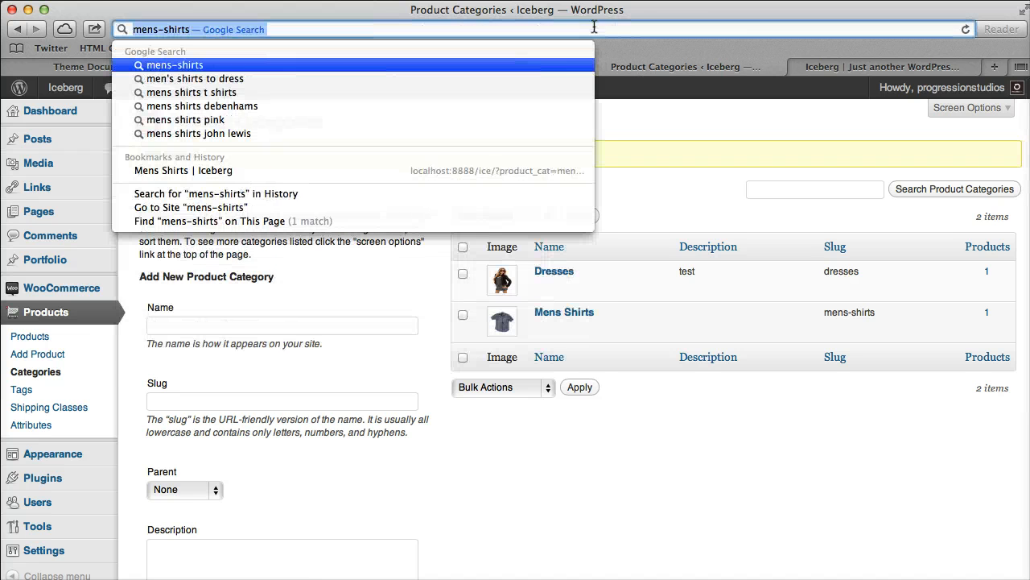
pyautogui.press('BackSpace')
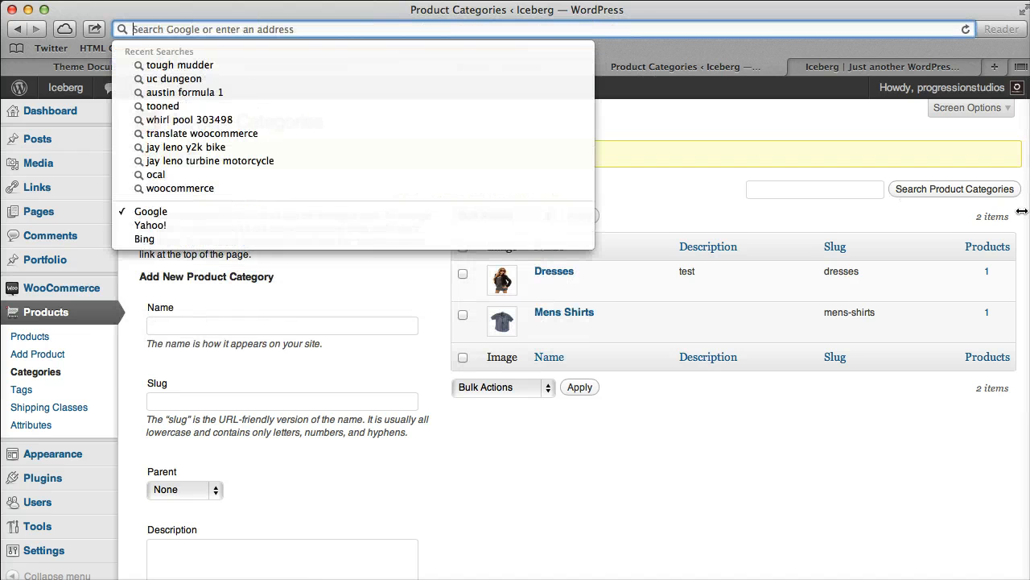
pyautogui.click(793, 151)
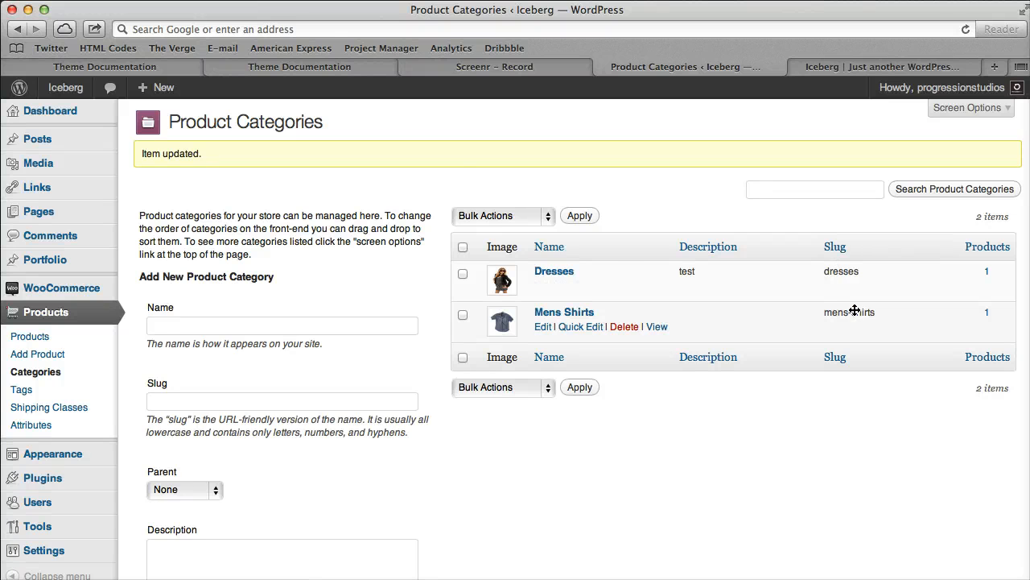
# Set the Shop Products homepage widget's product category slug to mens-shirts, save it, and check the reloaded front page
pyautogui.click(54, 455)
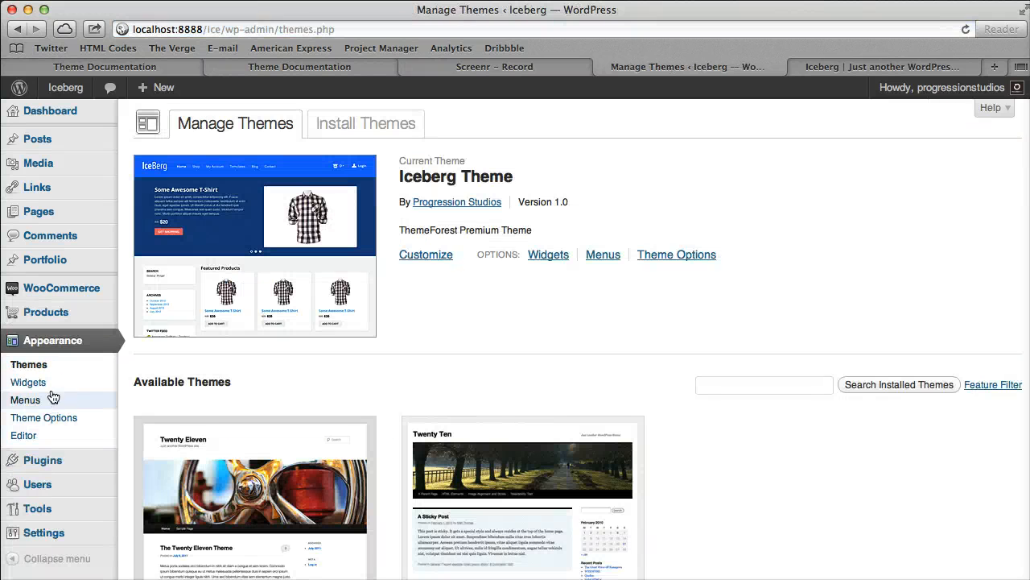
pyautogui.click(29, 382)
pyautogui.scroll(-5, 837, 386)
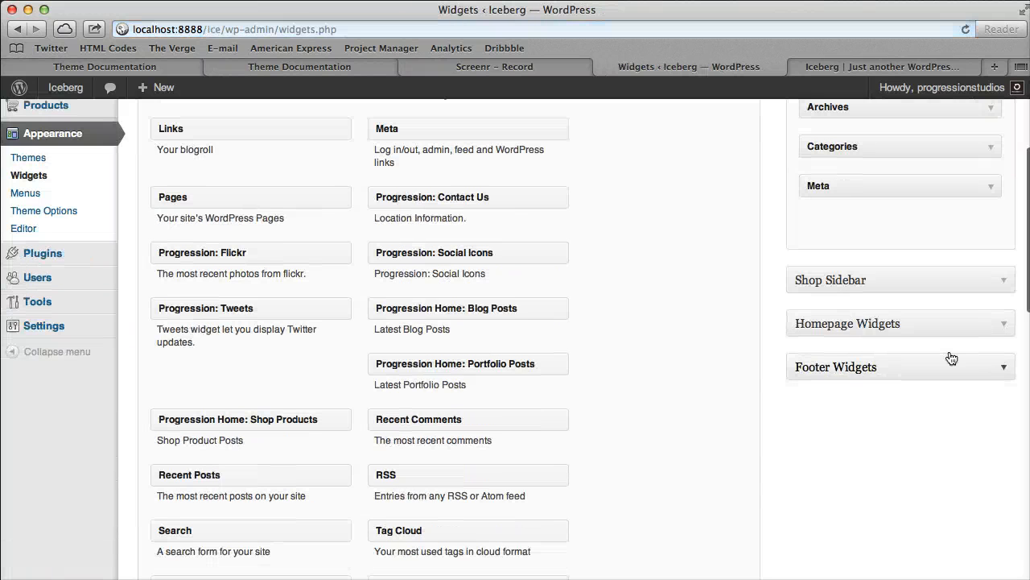
pyautogui.click(1007, 324)
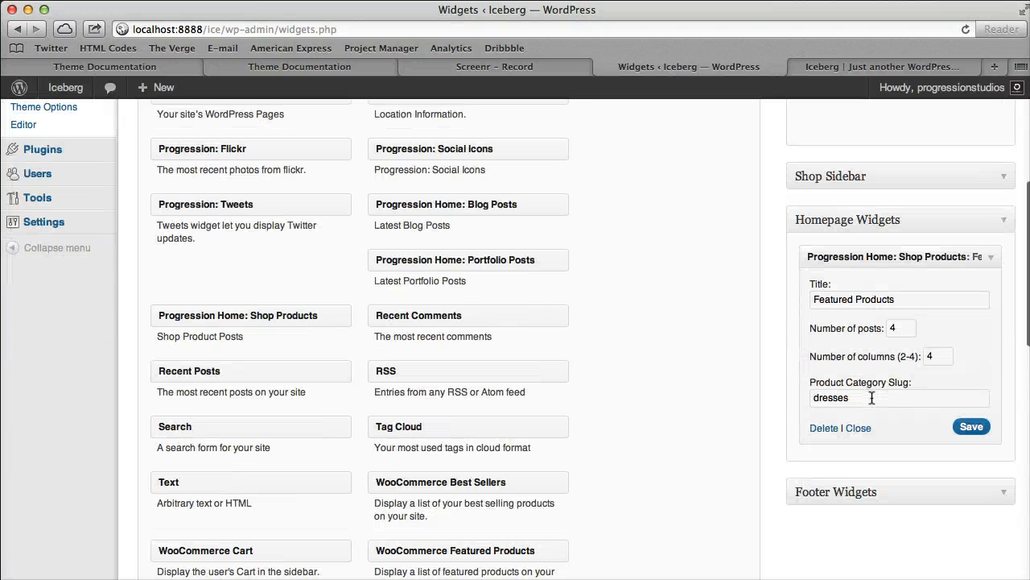
pyautogui.doubleClick(872, 398)
pyautogui.write('mens-shirts')
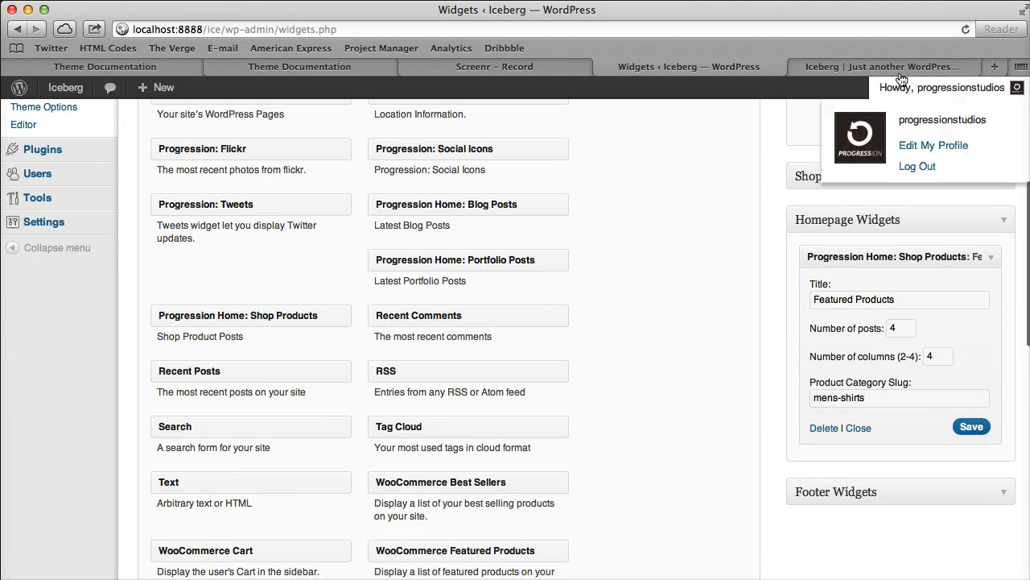
pyautogui.click(898, 67)
pyautogui.click(966, 29)
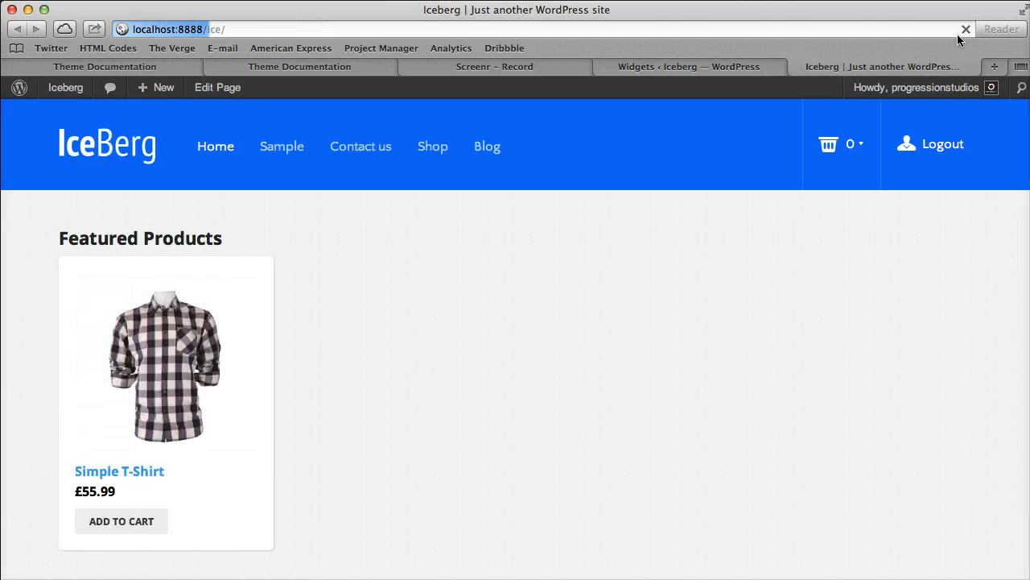
pyautogui.scroll(-2, 167, 351)
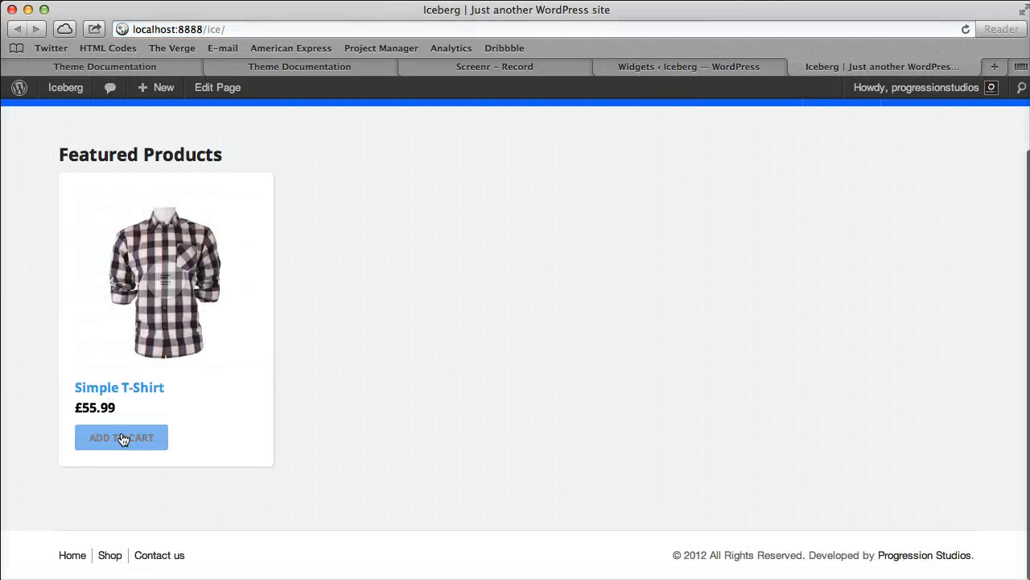
# Set the Shop Products widget's number of columns to 2, save it, and check the product layout on the reloaded front page
pyautogui.click(603, 67)
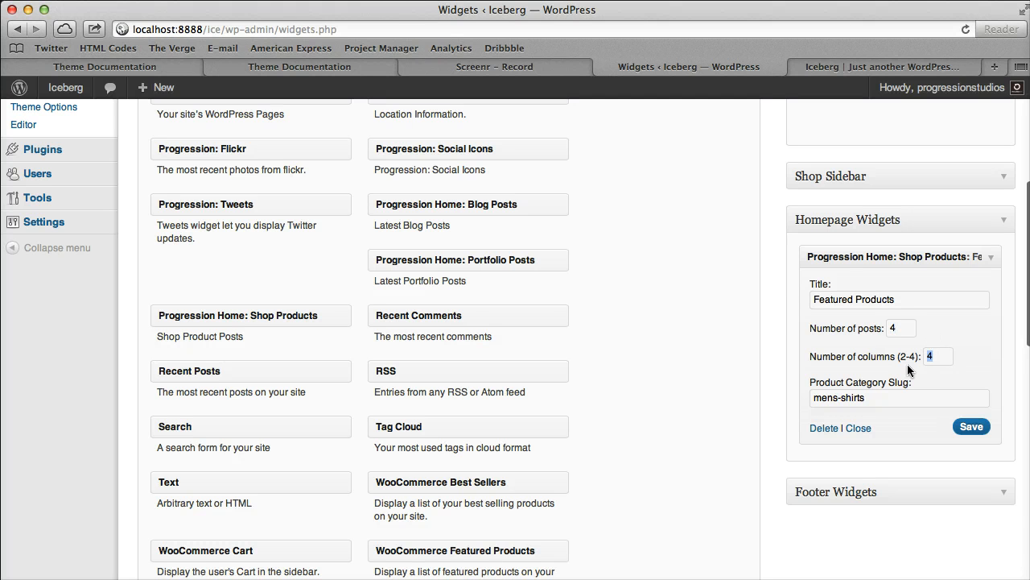
pyautogui.click(970, 426)
pyautogui.click(882, 67)
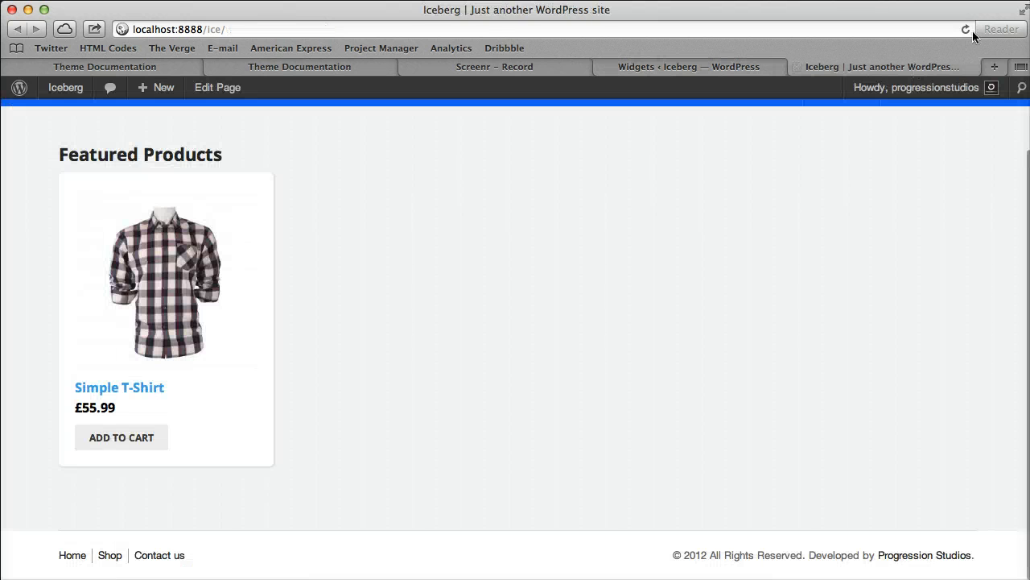
pyautogui.click(966, 29)
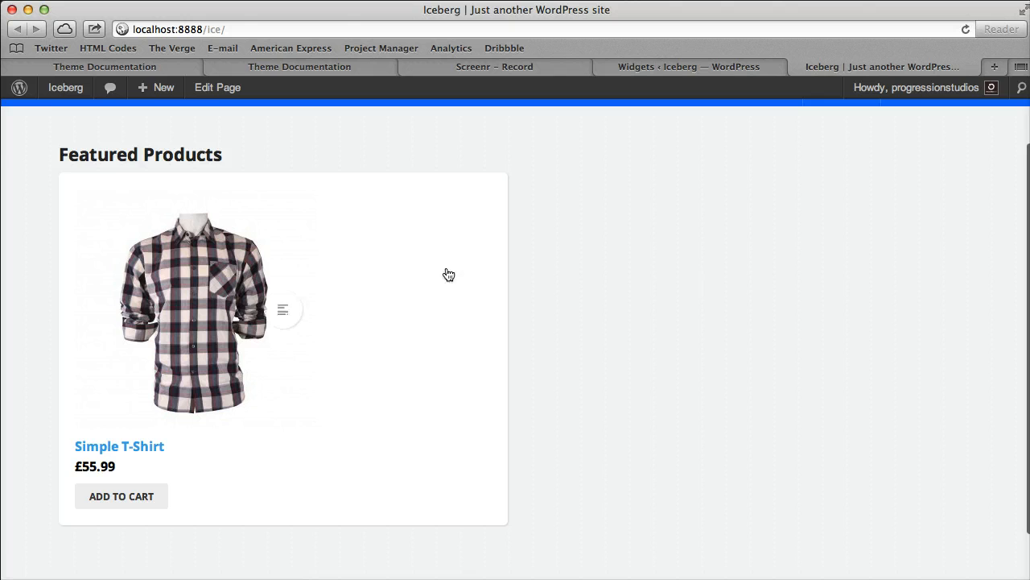
pyautogui.scroll(2, 499, 270)
pyautogui.scroll(-4, 418, 234)
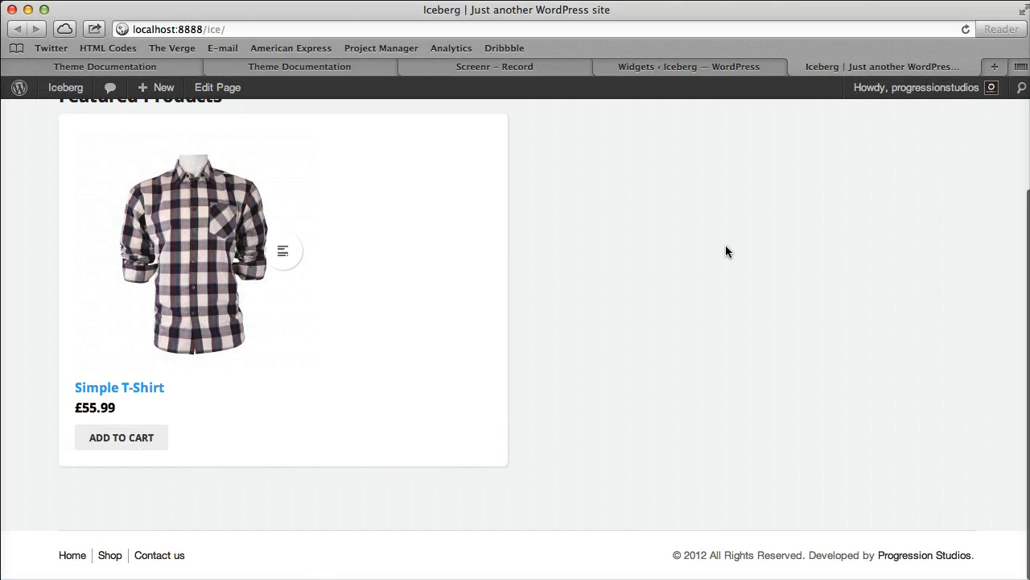
pyautogui.scroll(3, 692, 226)
pyautogui.scroll(-3, 504, 352)
pyautogui.scroll(3, 573, 346)
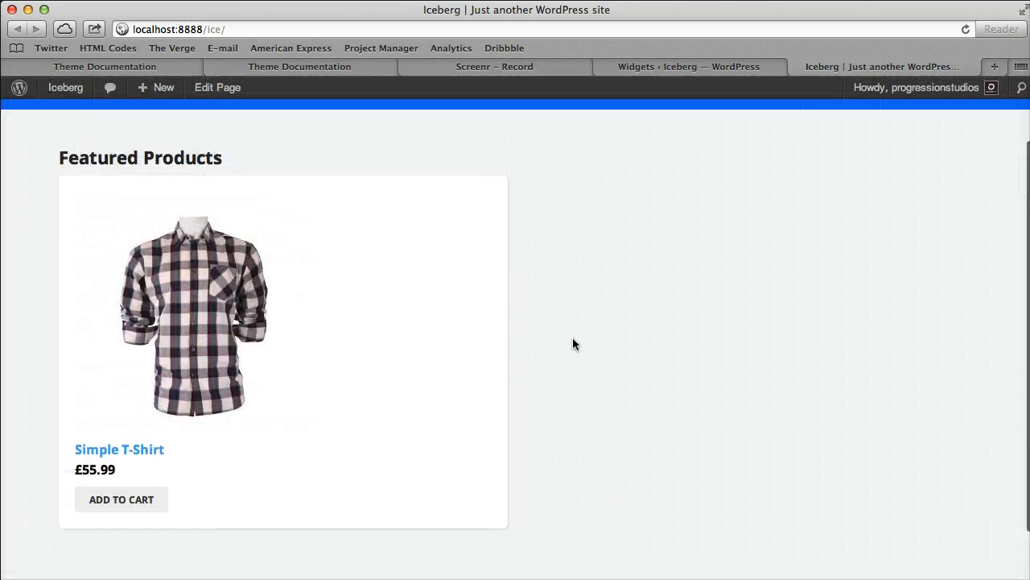
# Save and collapse the Shop Products widget, and add the Progression Home: Portfolio Posts widget to Homepage Widgets, saved with its default settings
pyautogui.click(682, 69)
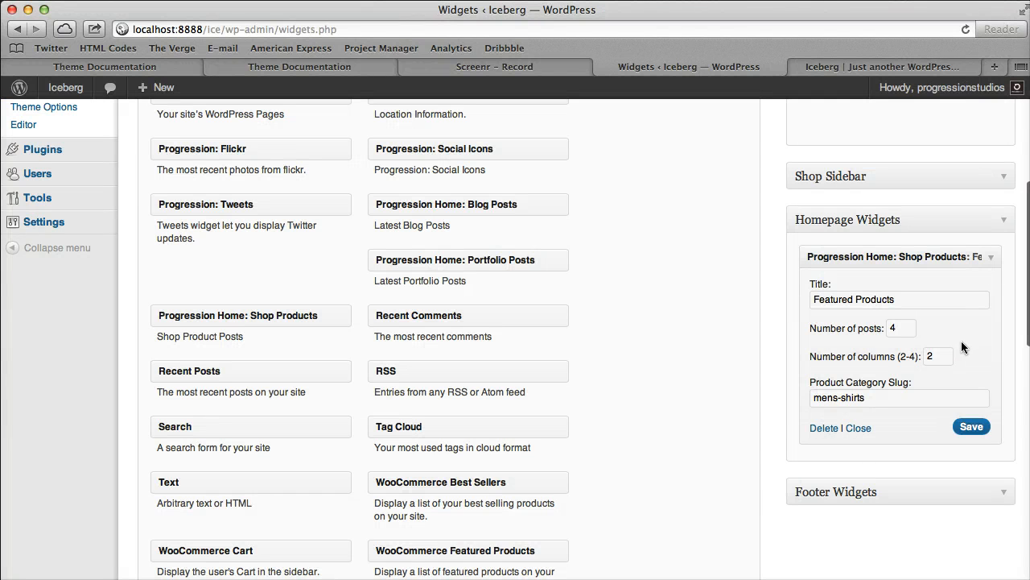
pyautogui.click(971, 427)
pyautogui.click(989, 257)
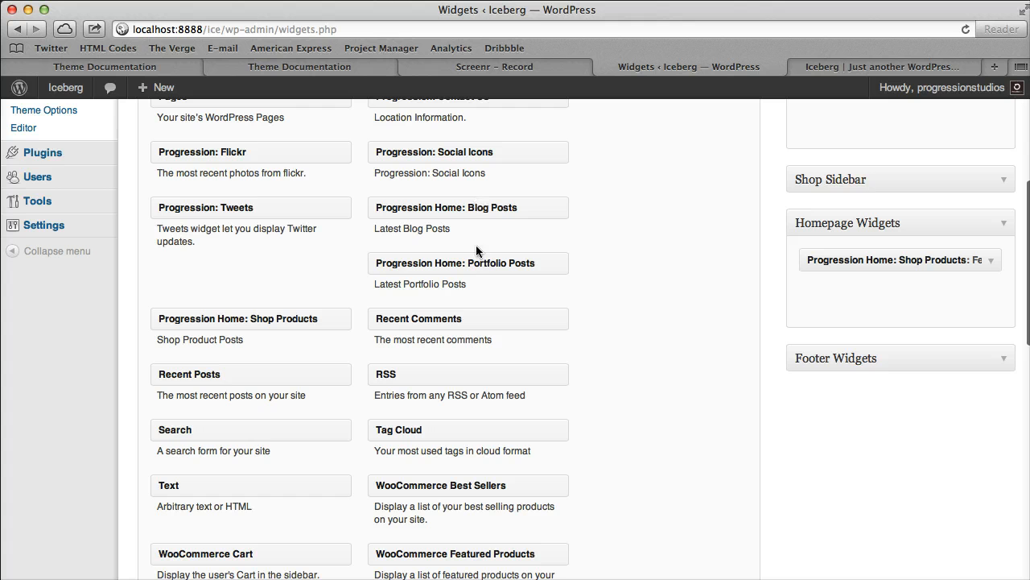
pyautogui.moveTo(483, 261); pyautogui.dragTo(922, 337)
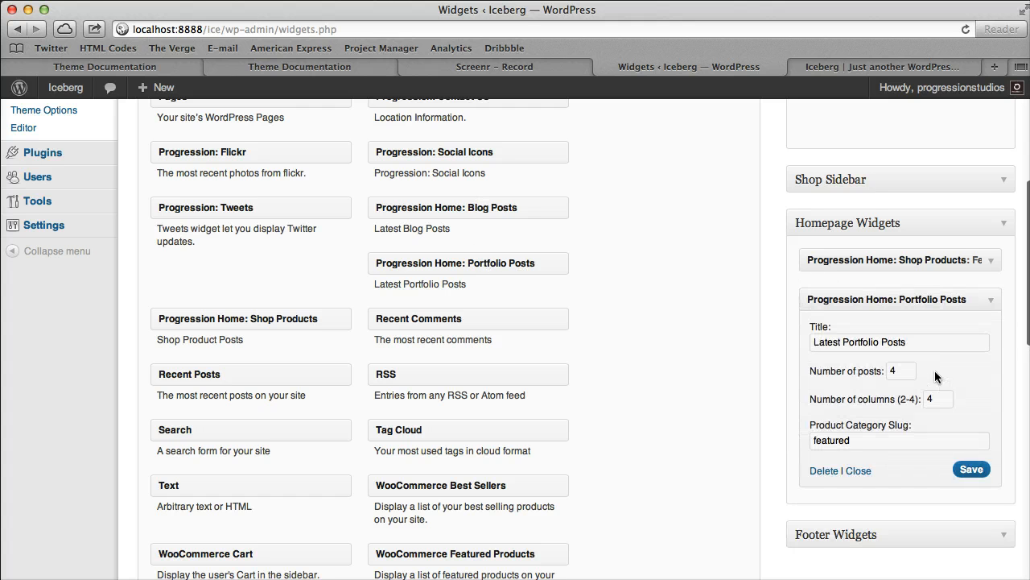
pyautogui.click(972, 469)
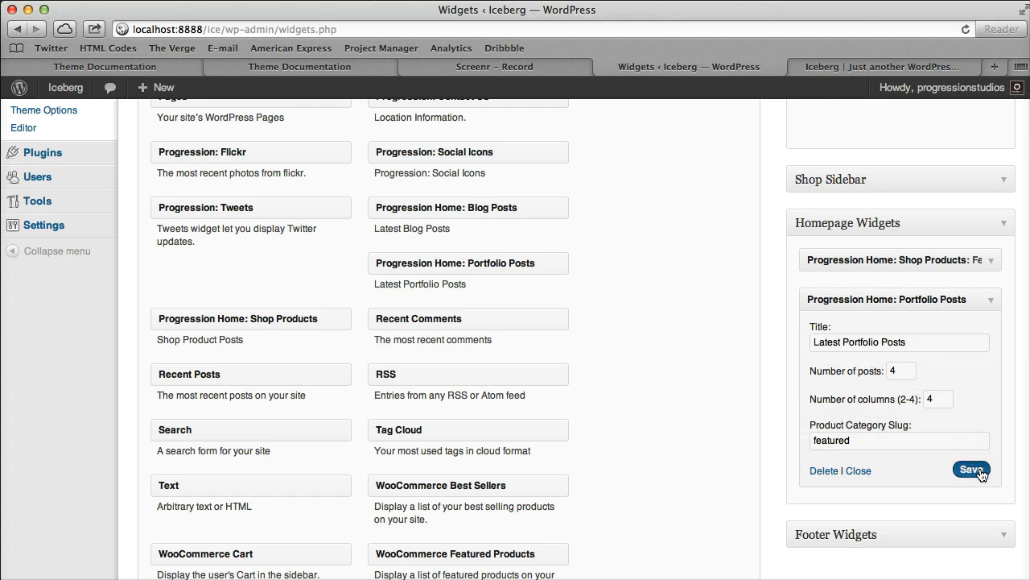
# Delete the slider category from the portfolio categories
pyautogui.scroll(5, 292, 336)
pyautogui.click(46, 191)
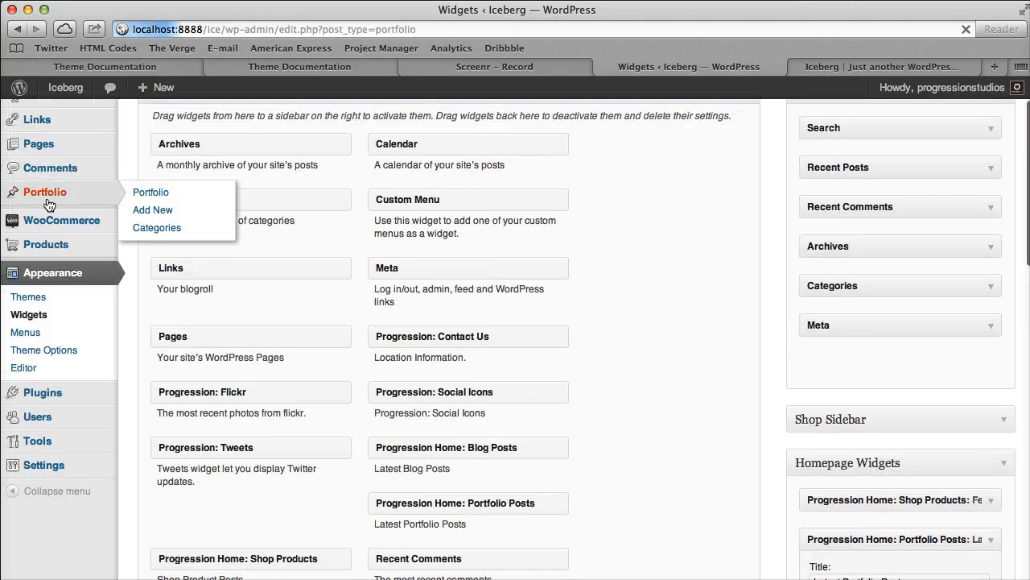
pyautogui.click(45, 320)
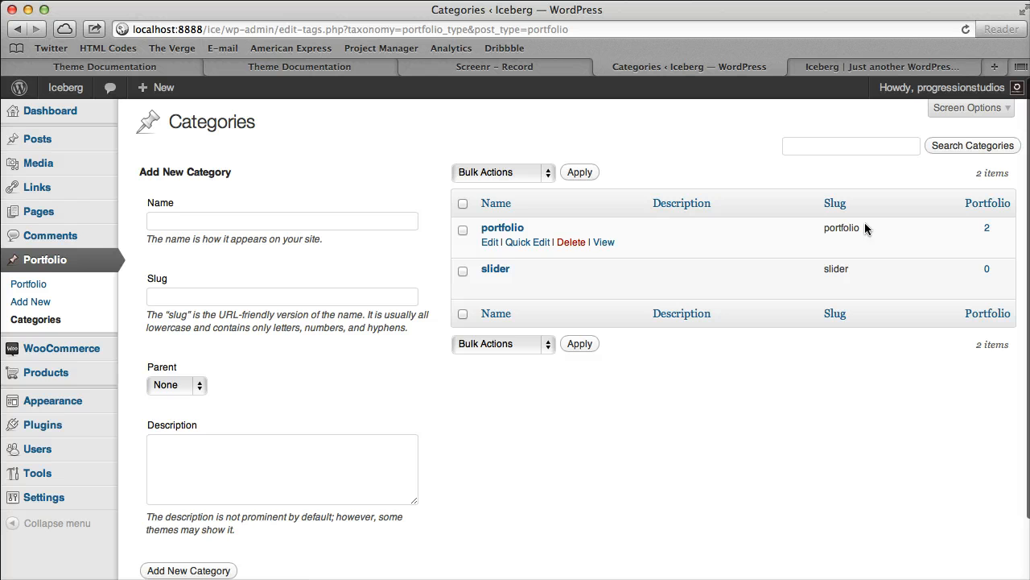
pyautogui.moveTo(71, 373)
pyautogui.click(576, 284)
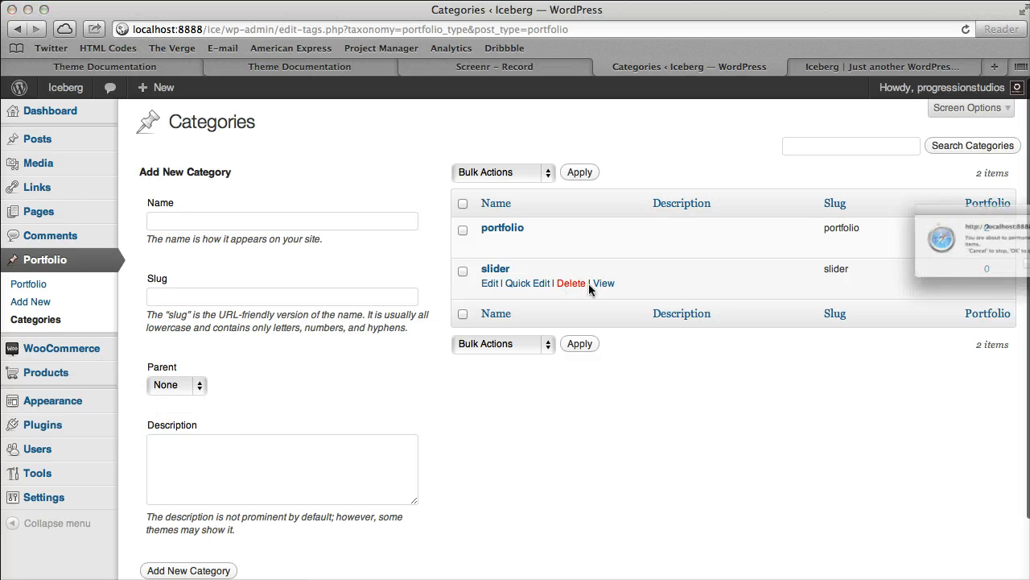
pyautogui.press('Return')
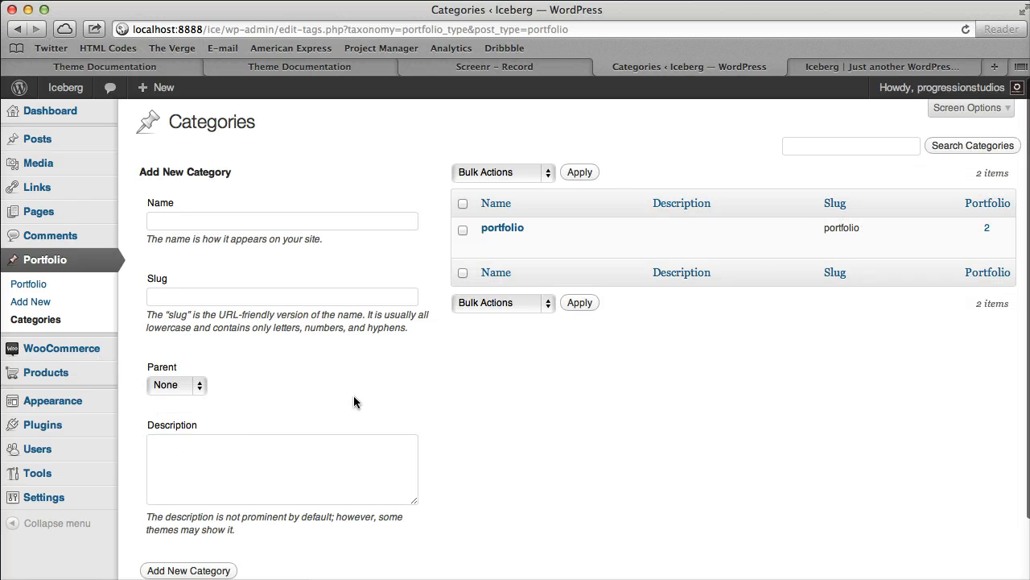
# Set the Portfolio Posts homepage widget's product category slug to portfolio, save it, and check the portfolio items on the reloaded front page
pyautogui.moveTo(56, 400)
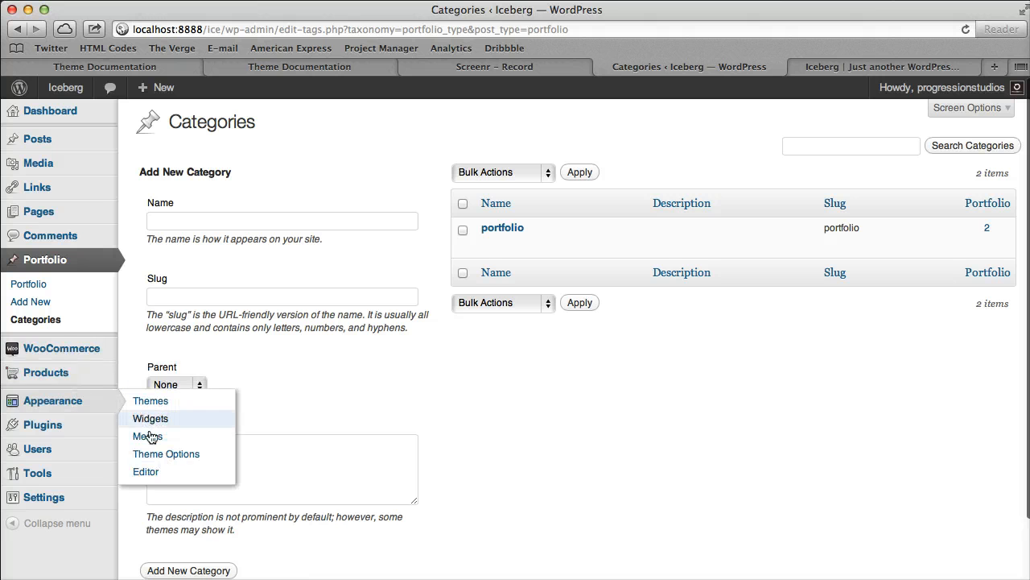
pyautogui.click(133, 417)
pyautogui.scroll(-5, 805, 417)
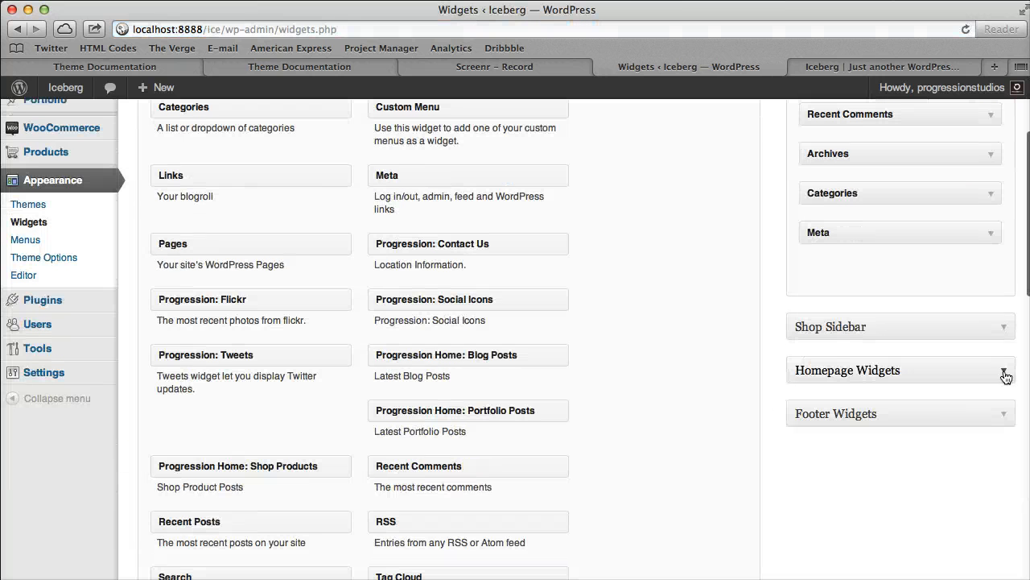
pyautogui.click(1003, 371)
pyautogui.click(987, 448)
pyautogui.scroll(-2, 966, 459)
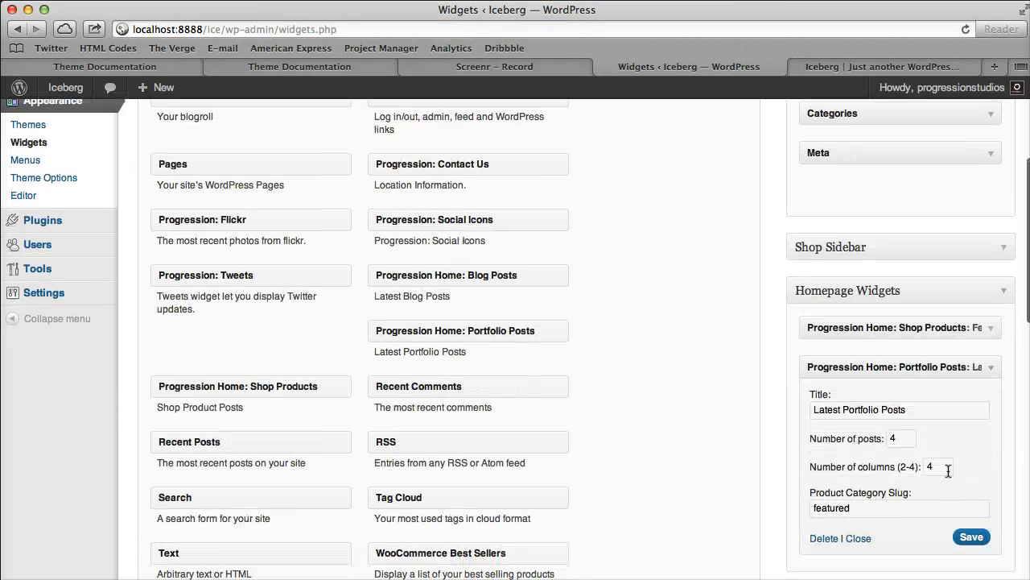
pyautogui.doubleClick(866, 513)
pyautogui.write('portfolio')
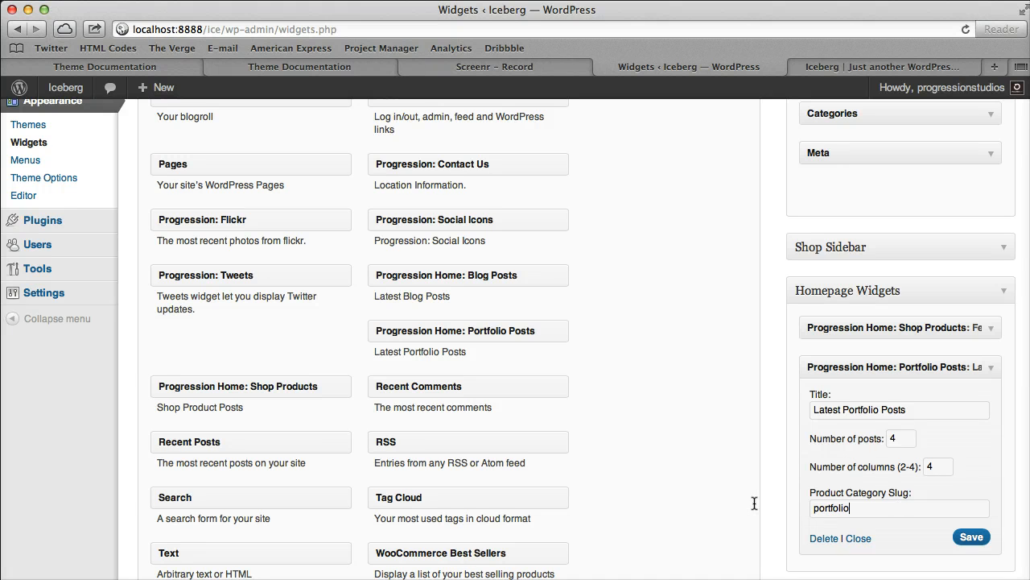
pyautogui.click(901, 66)
pyautogui.press('super+r')
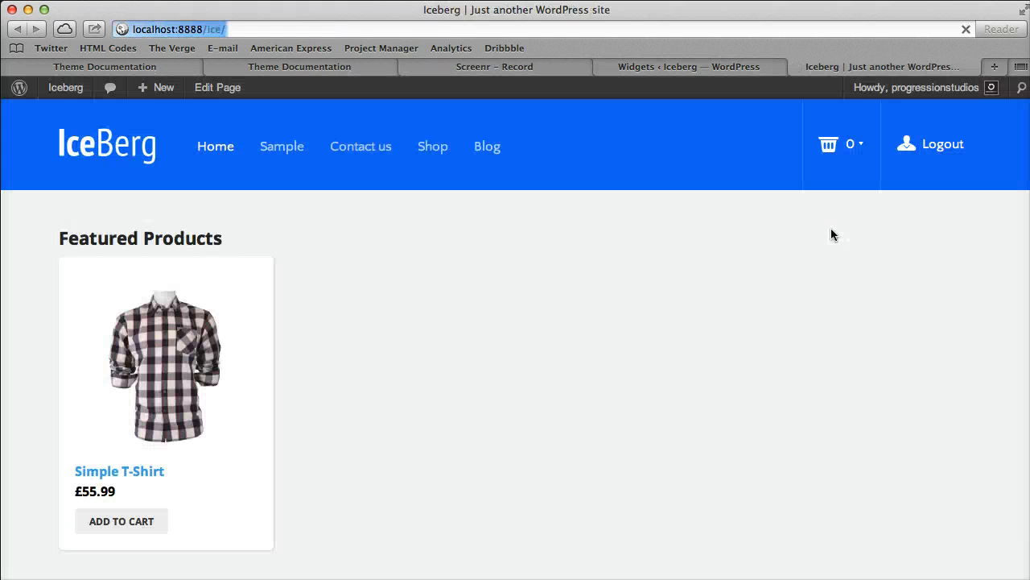
pyautogui.scroll(-5, 721, 228)
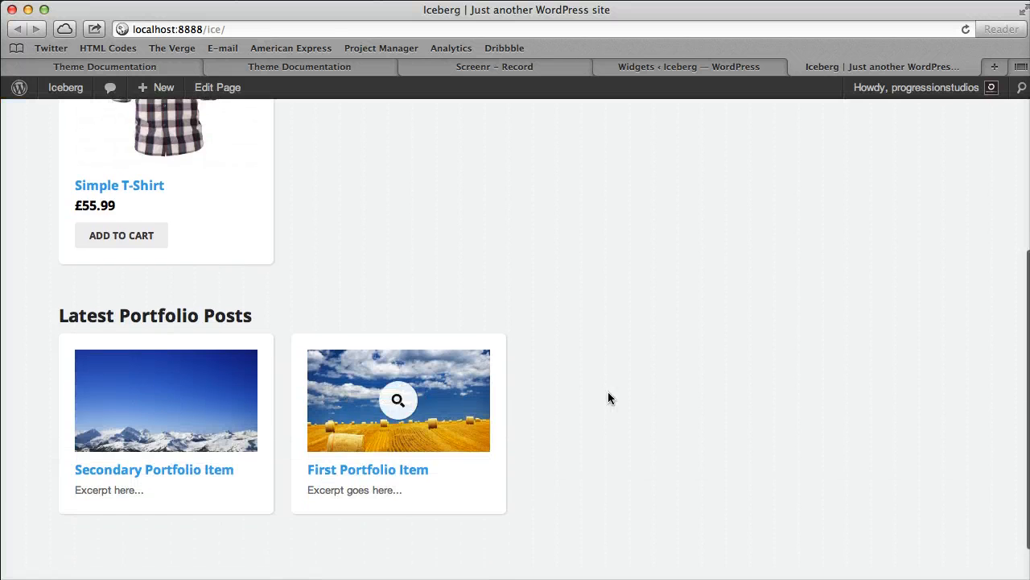
pyautogui.scroll(-2, 451, 378)
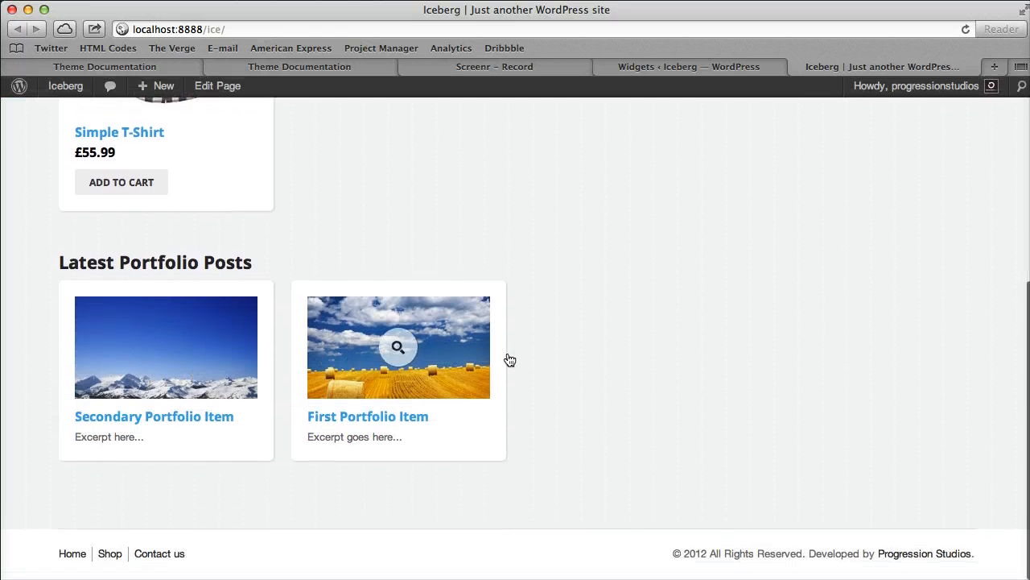
# Add the Progression Home: Blog Posts widget to Homepage Widgets, save it filtered by all categories, and check the blog posts on the reloaded front page
pyautogui.click(691, 68)
pyautogui.click(995, 366)
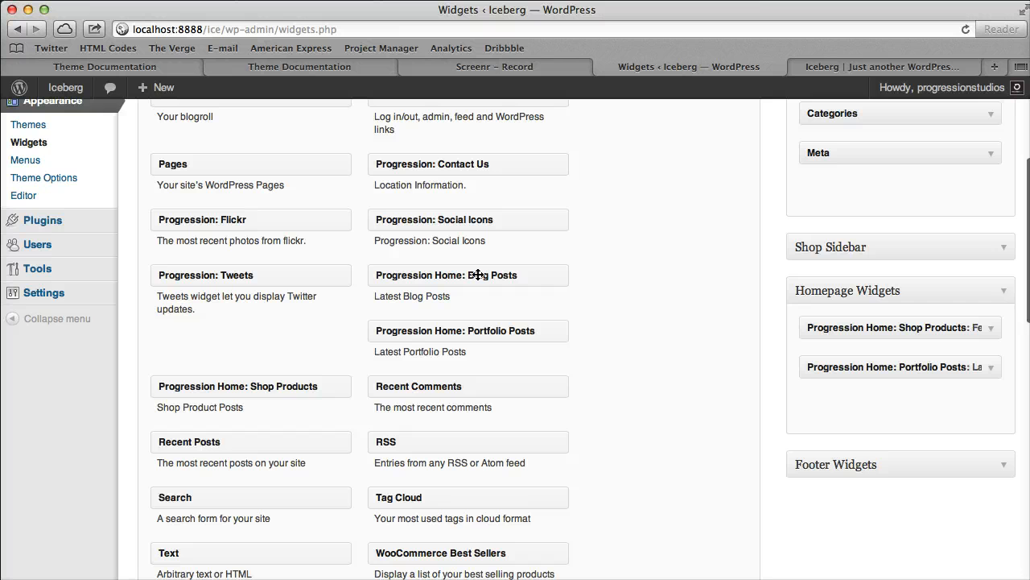
pyautogui.moveTo(478, 275); pyautogui.dragTo(918, 411)
pyautogui.scroll(-3, 894, 419)
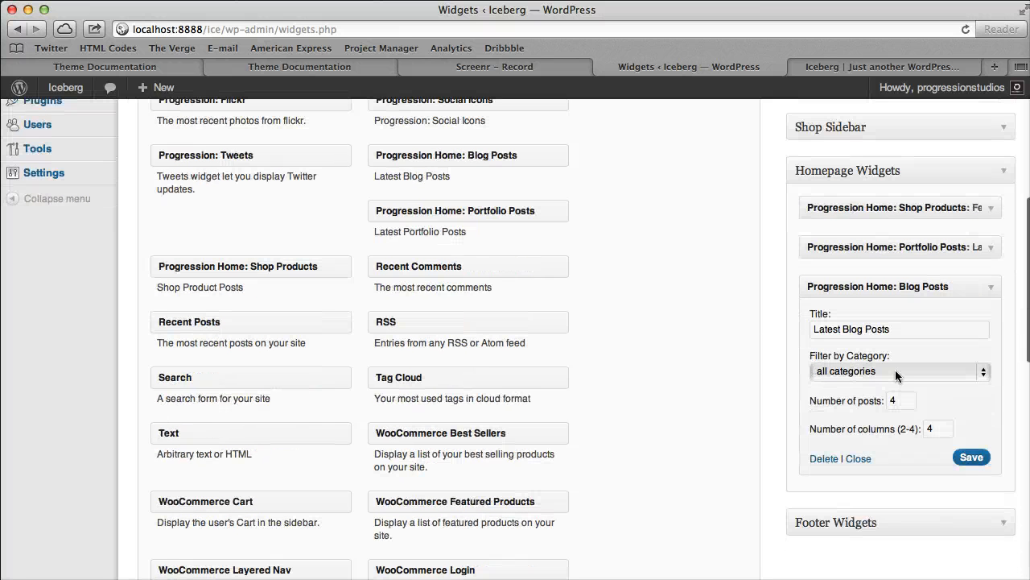
pyautogui.click(849, 374)
pyautogui.click(905, 417)
pyautogui.click(970, 457)
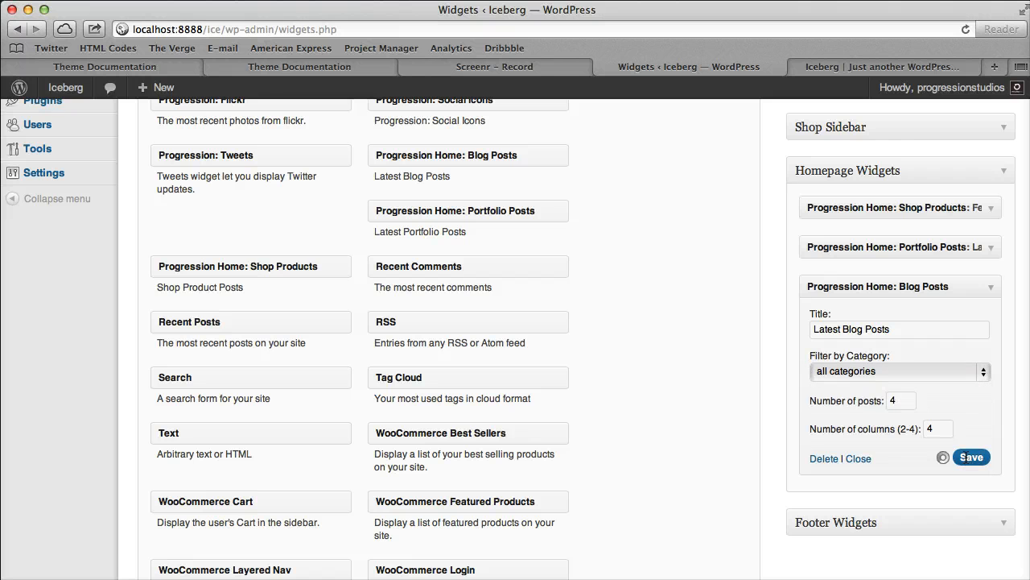
pyautogui.click(883, 66)
pyautogui.click(965, 29)
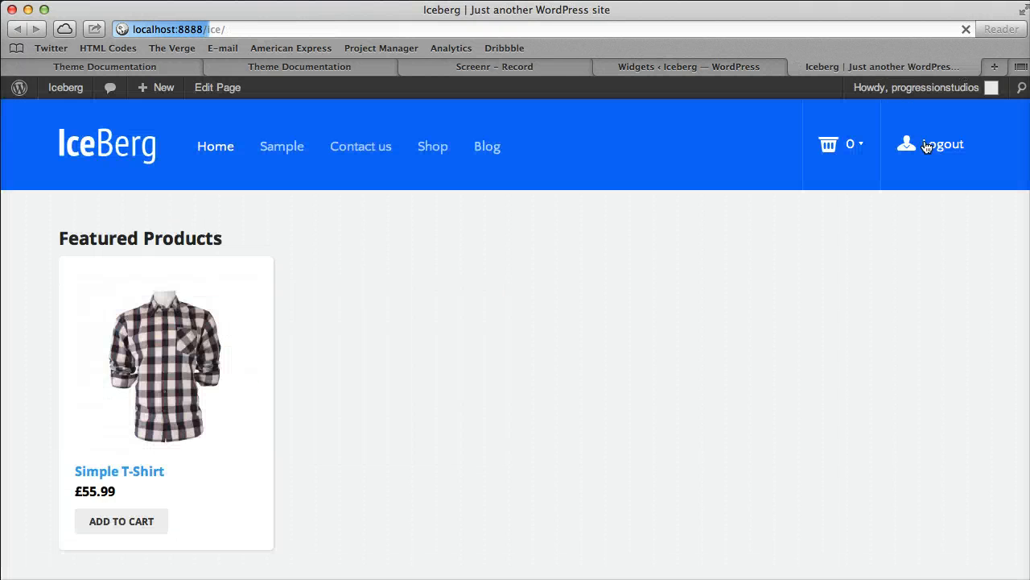
pyautogui.scroll(-10, 905, 274)
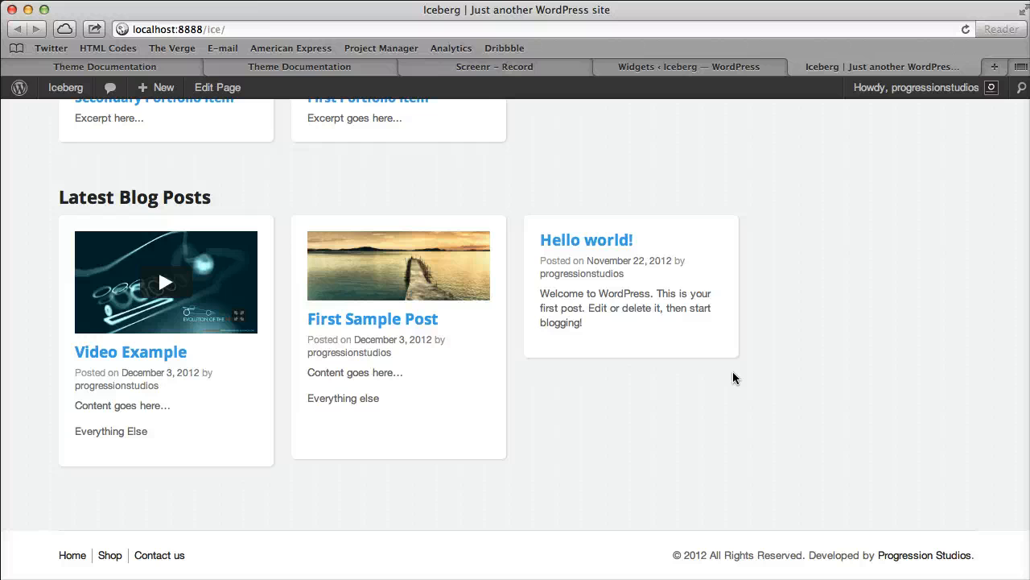
pyautogui.scroll(10, 733, 374)
# Collapse the Blog Posts widget in Homepage Widgets and compare the widget order with the sections on the front page
pyautogui.click(733, 69)
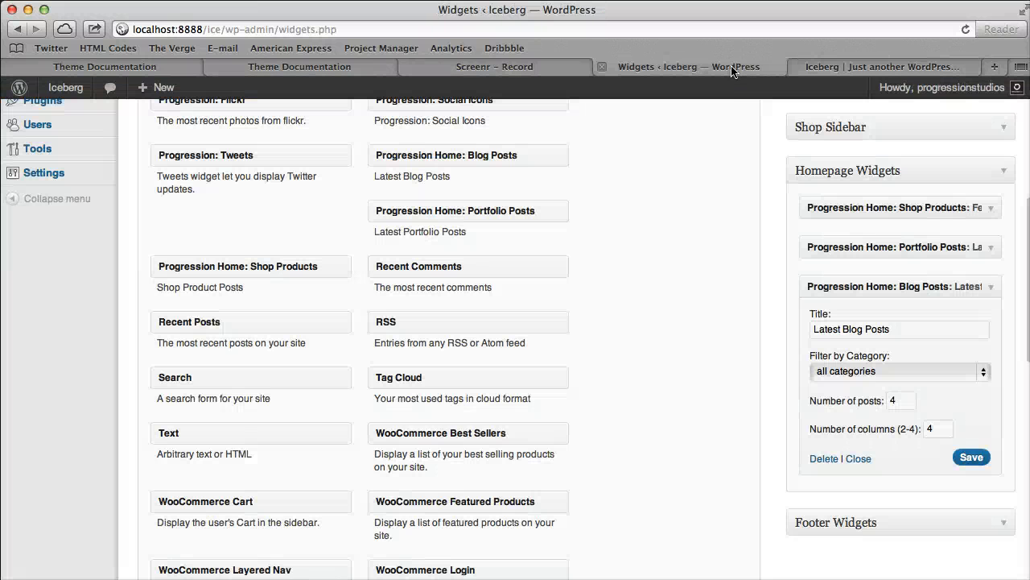
pyautogui.scroll(3, 782, 327)
pyautogui.scroll(-3, 948, 440)
pyautogui.click(991, 276)
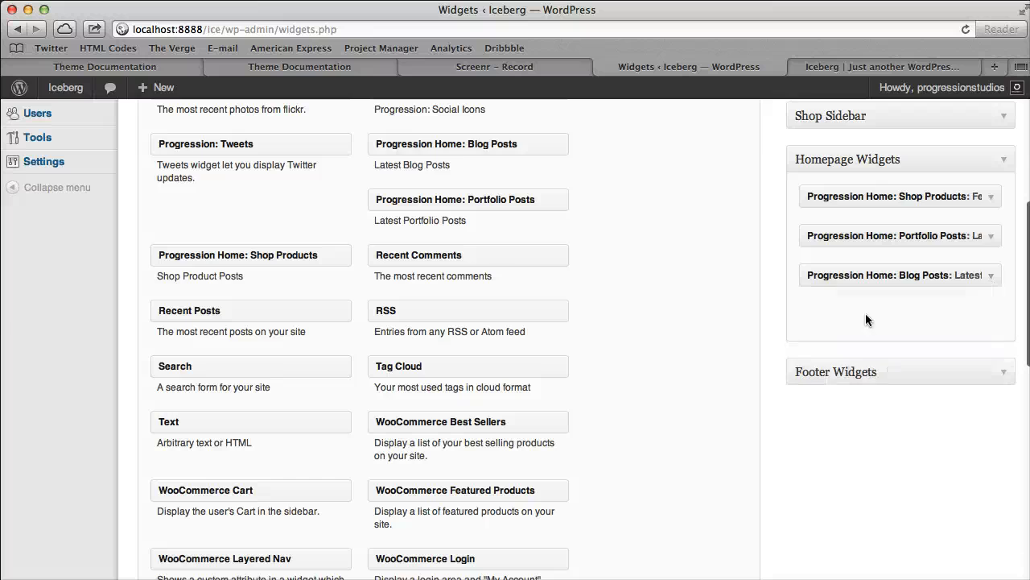
pyautogui.scroll(5, 771, 276)
pyautogui.click(882, 69)
pyautogui.scroll(-6, 421, 422)
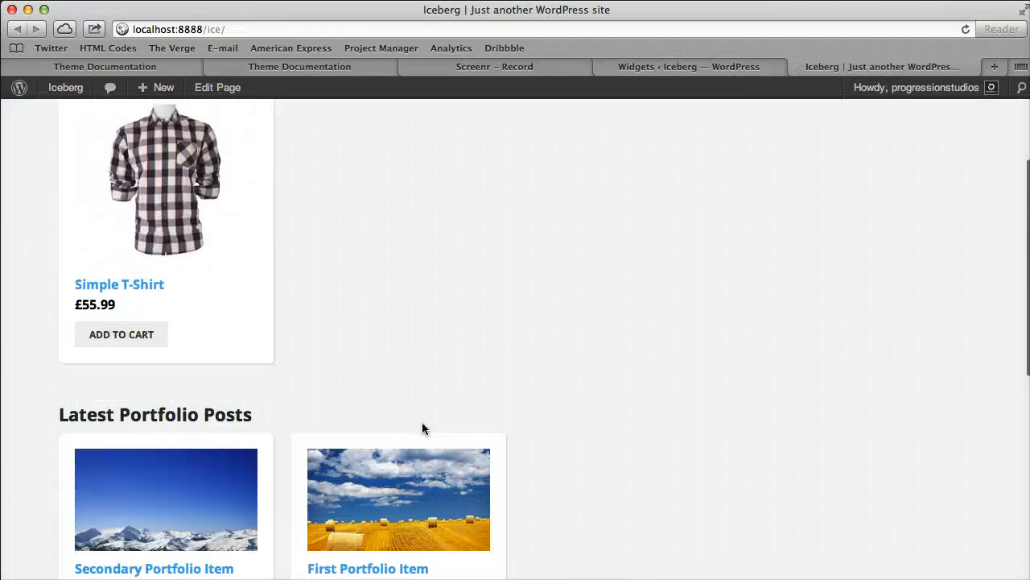
pyautogui.click(735, 69)
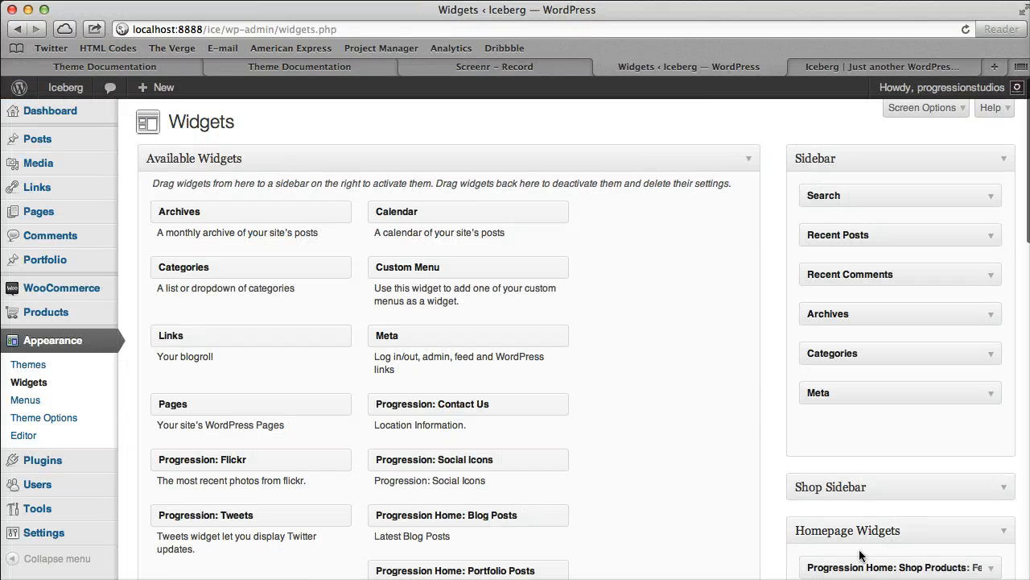